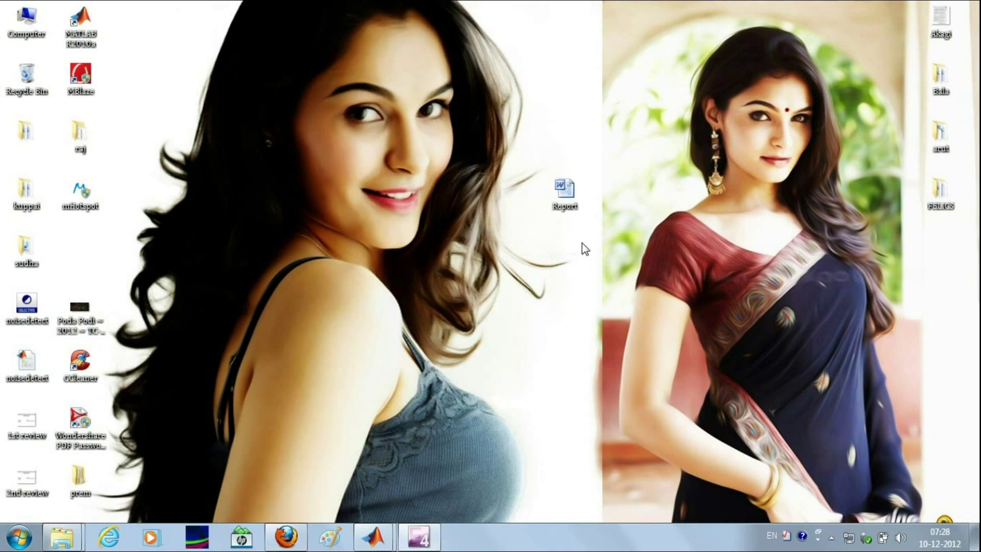
Step: Open the Report document from the desktop
drag(558, 146, 558, 204)
right_click(558, 206)
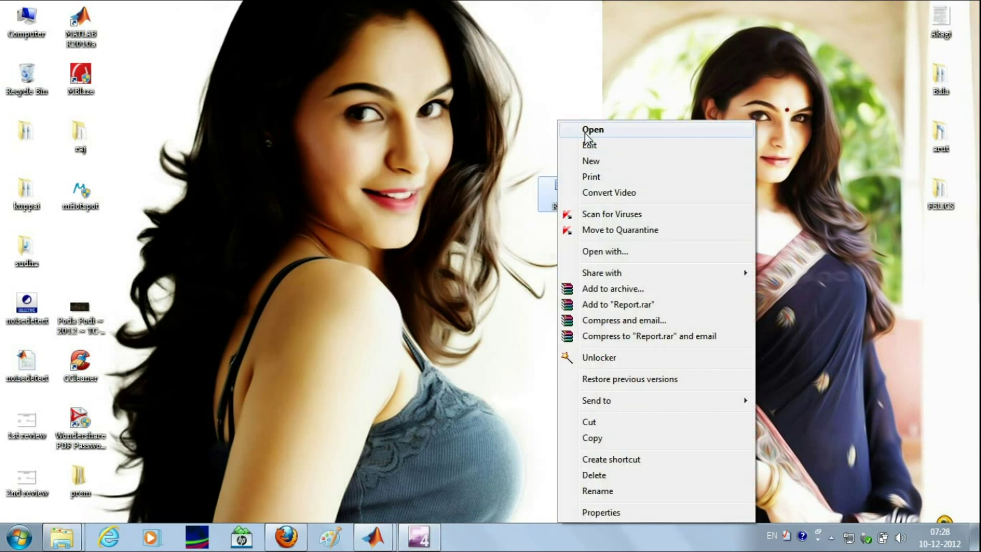
click(584, 131)
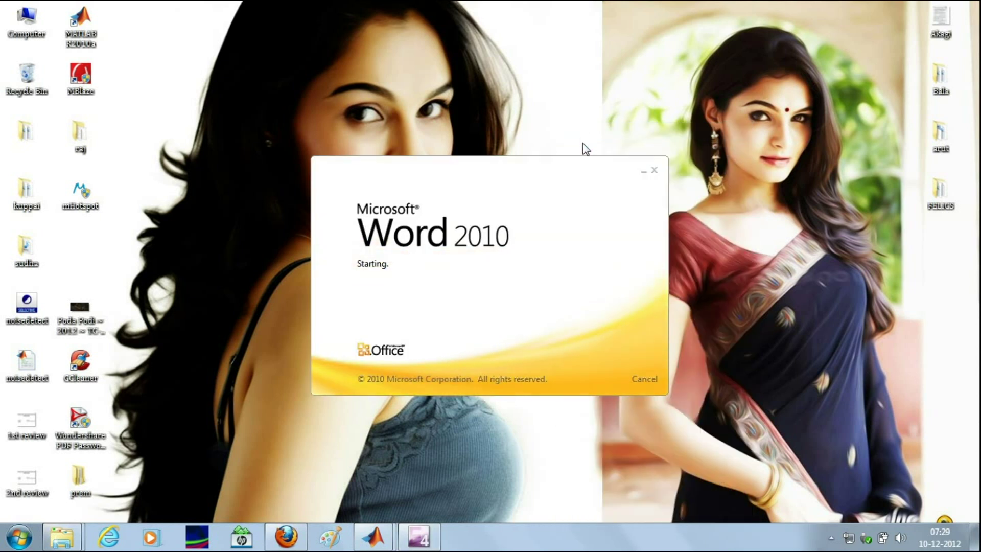
Step: Look through the report's title page, bonafide certificate and acknowledgement page
scroll(573, 307, down, 4)
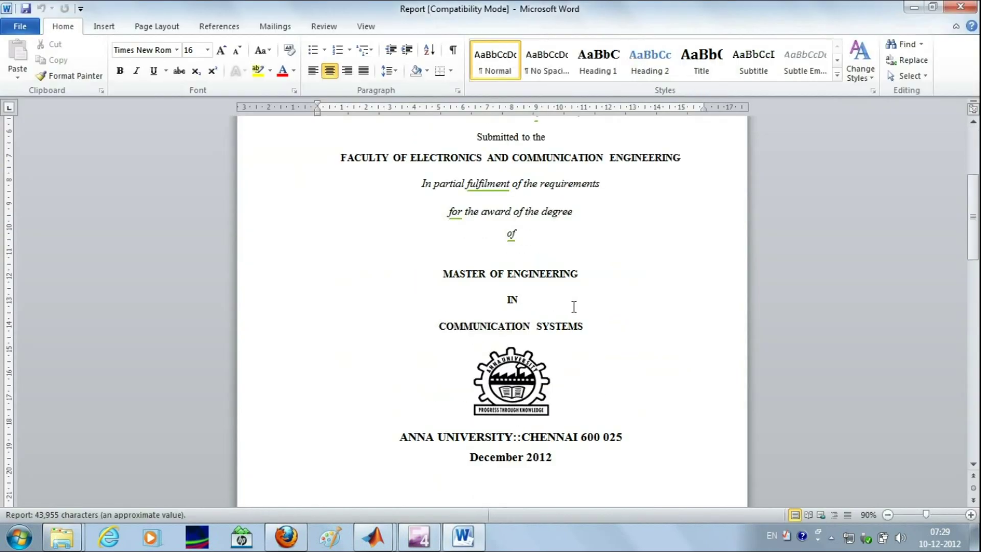
scroll(563, 296, down, 8)
scroll(580, 302, up, 12)
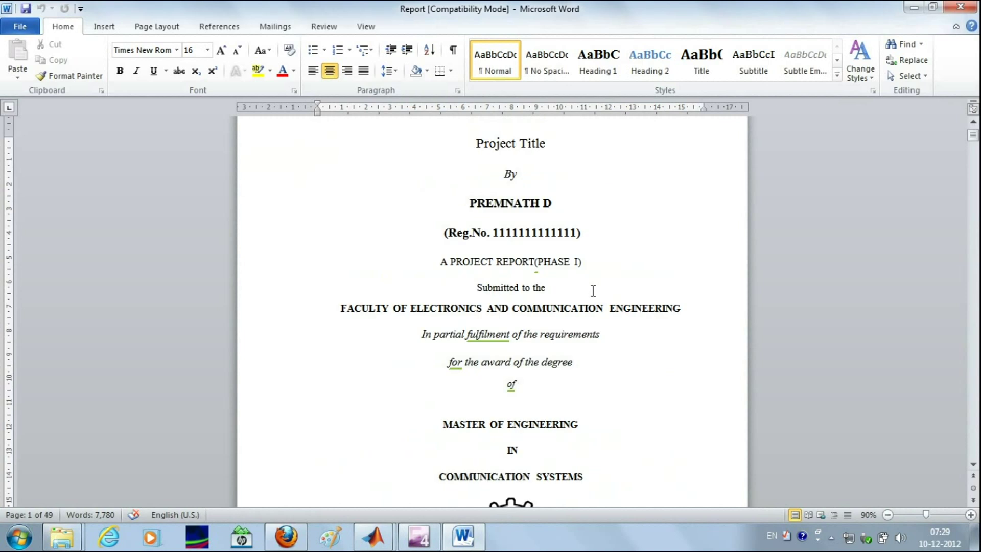
scroll(592, 290, down, 12)
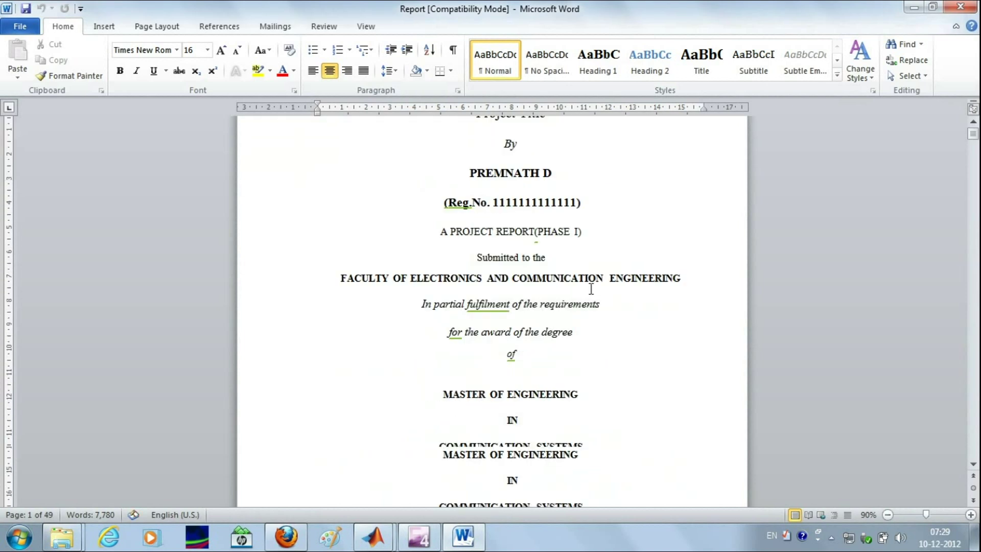
scroll(584, 292, up, 7)
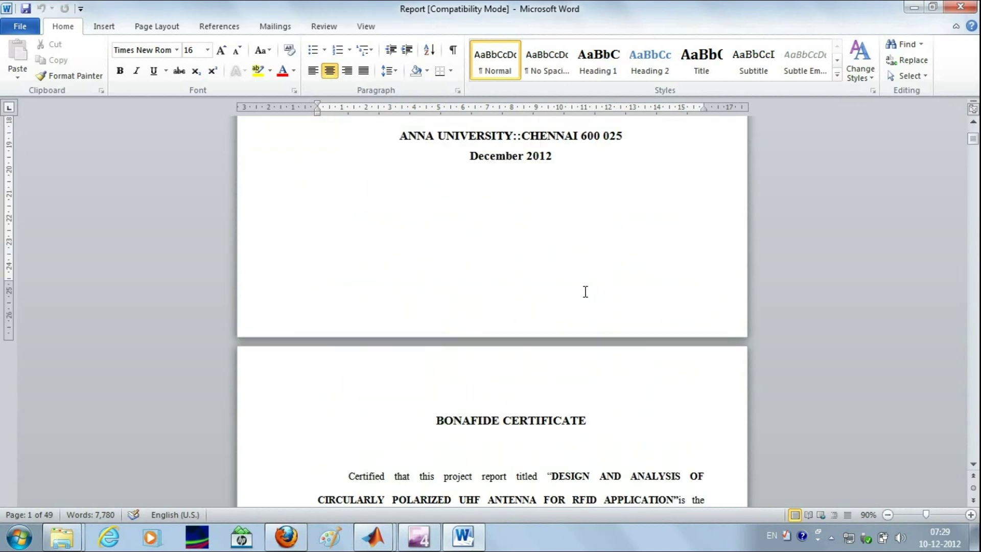
scroll(584, 292, down, 12)
scroll(585, 291, down, 10)
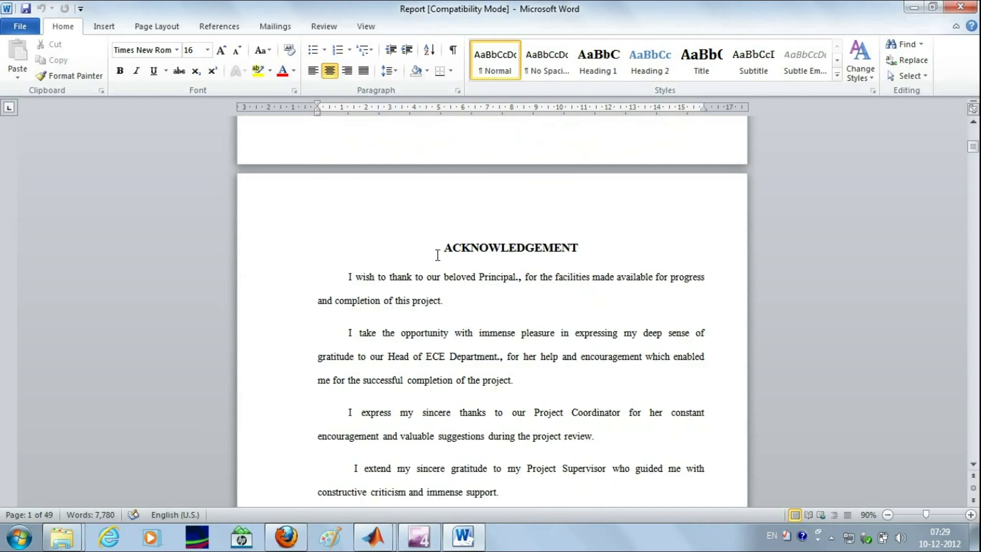
click(443, 248)
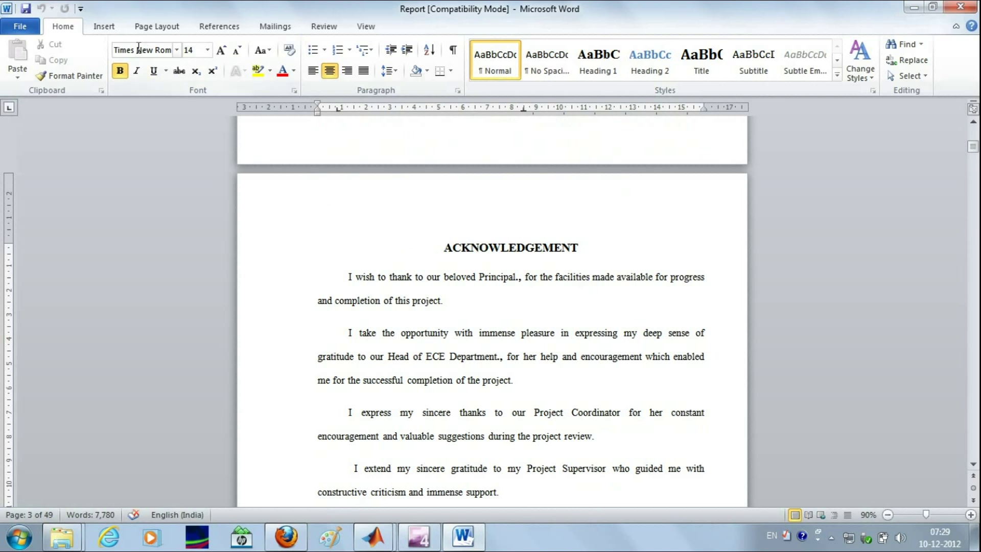
scroll(444, 251, up, 3)
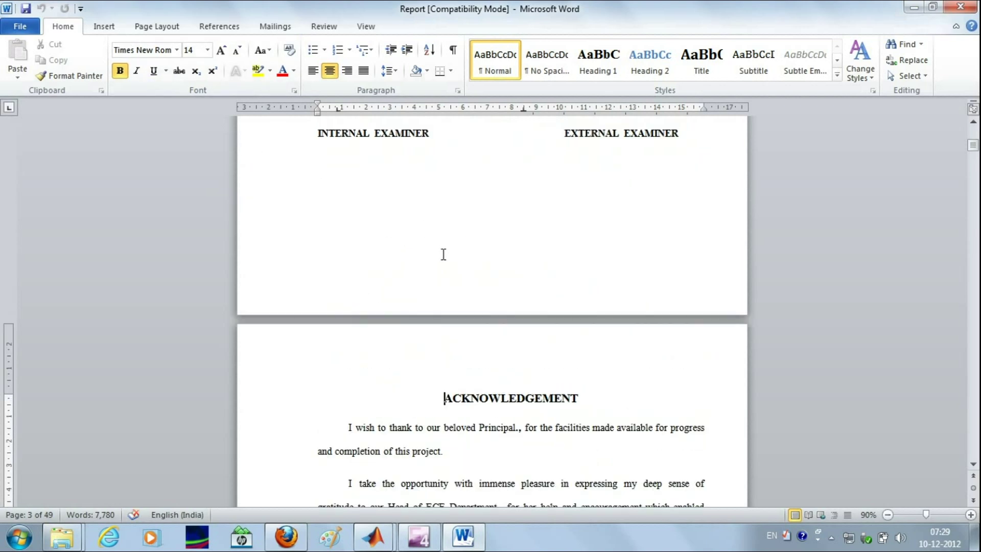
Step: Insert a Next Page section break below the examiner signature line on the certificate page
scroll(443, 254, up, 2)
click(338, 306)
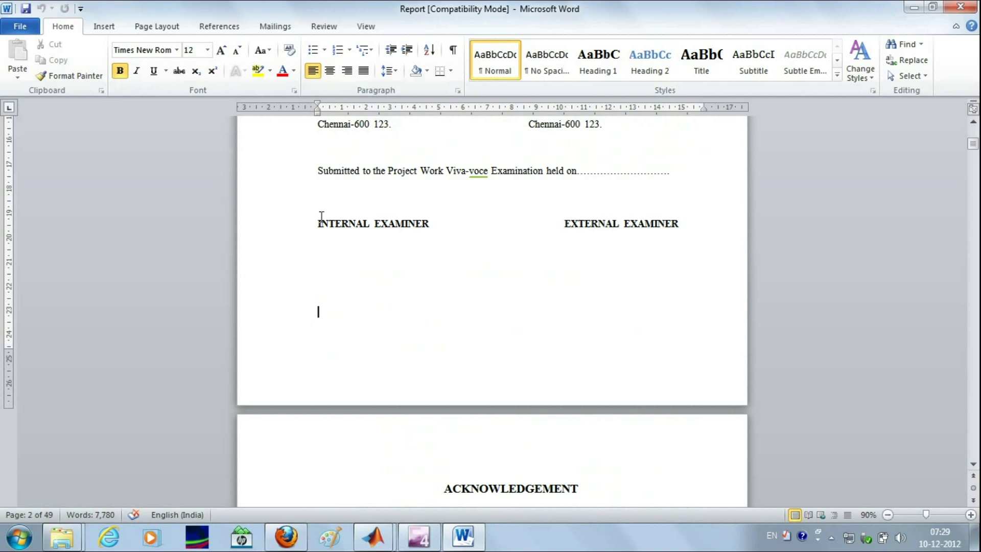
click(139, 32)
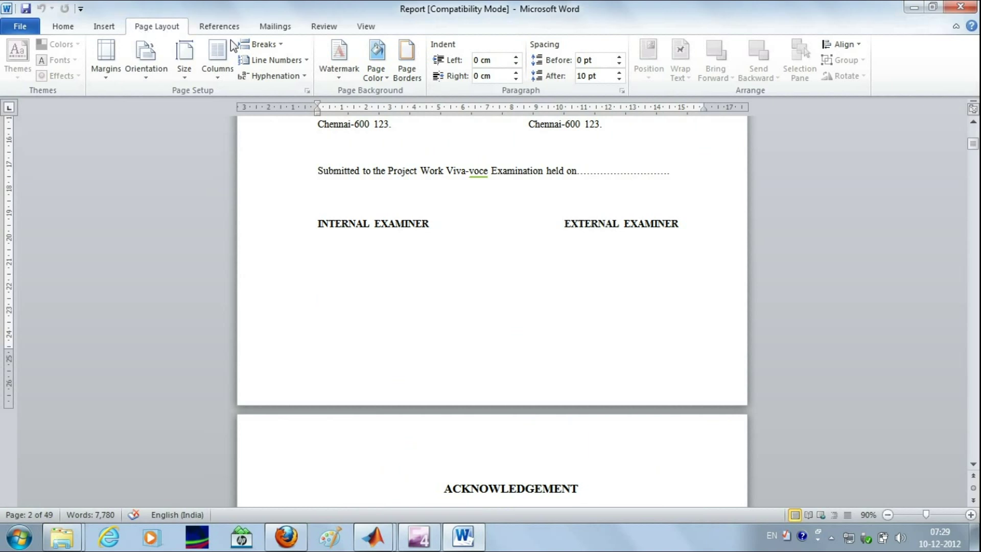
click(280, 46)
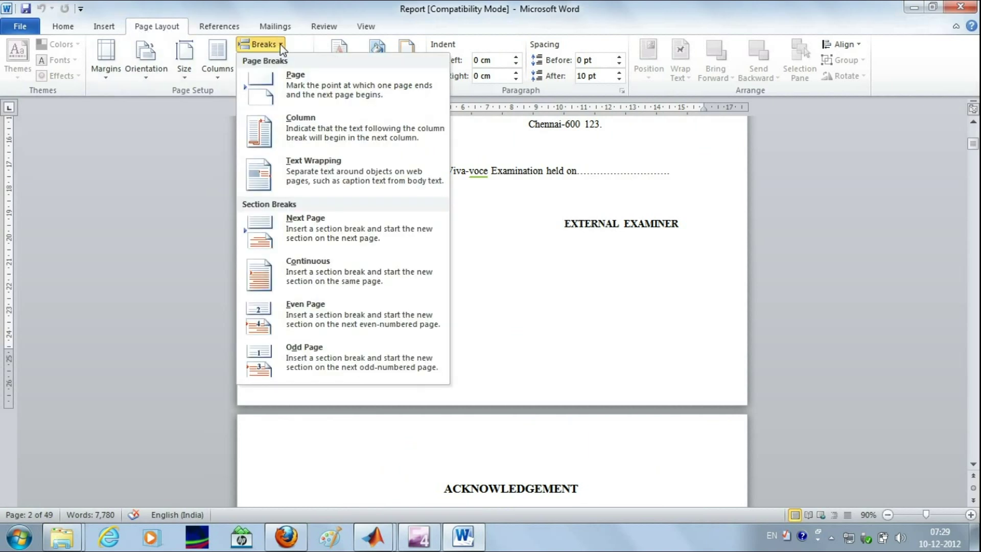
click(287, 239)
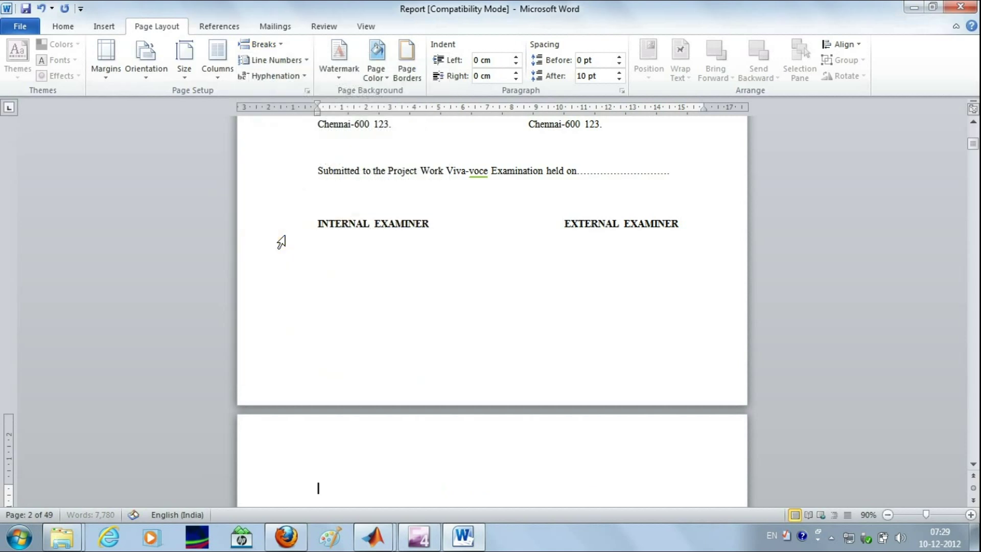
Step: Delete the blank lines above the ACKNOWLEDGEMENT heading
scroll(335, 299, down, 3)
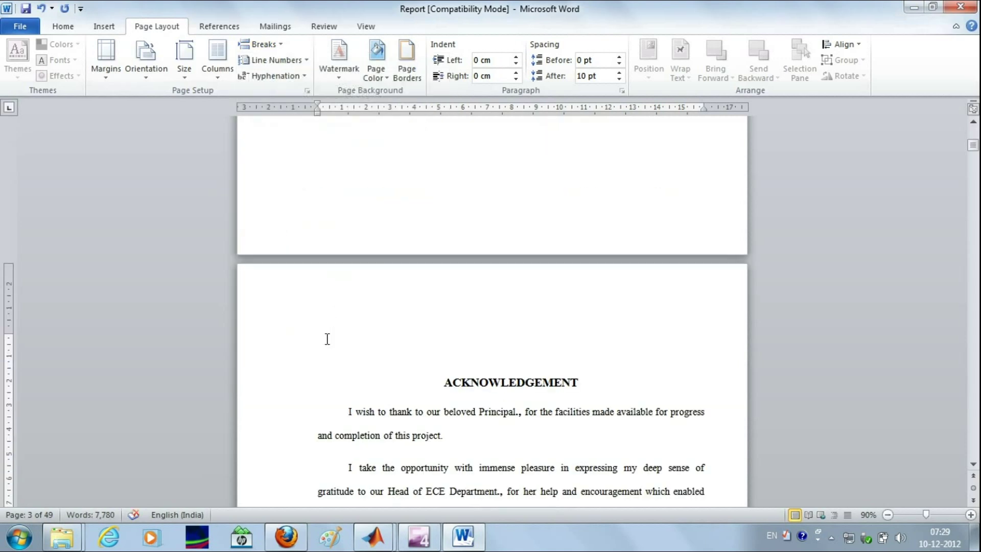
key(Delete)
key(Delete)
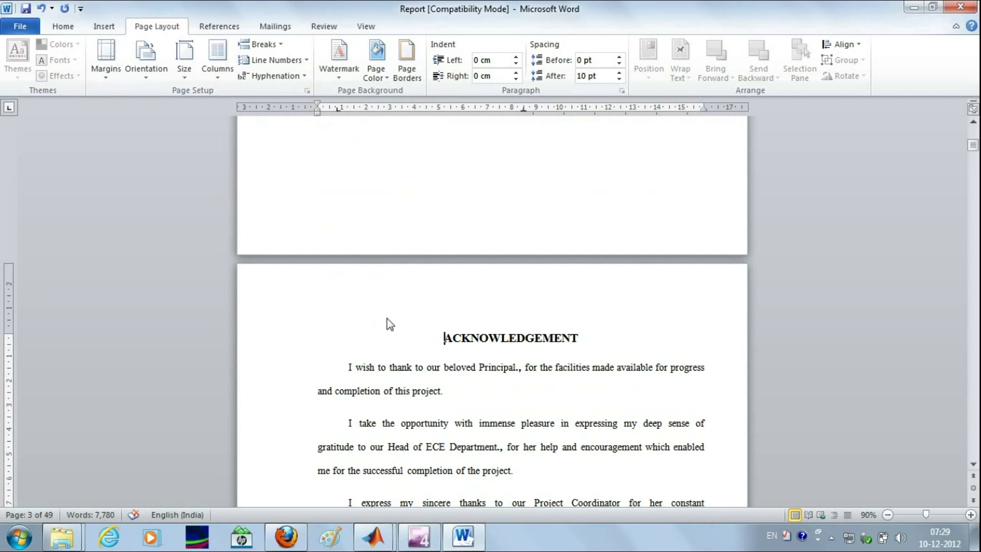
Step: Set the acknowledgement section's page number format to i, ii, iii, starting at iii
click(105, 27)
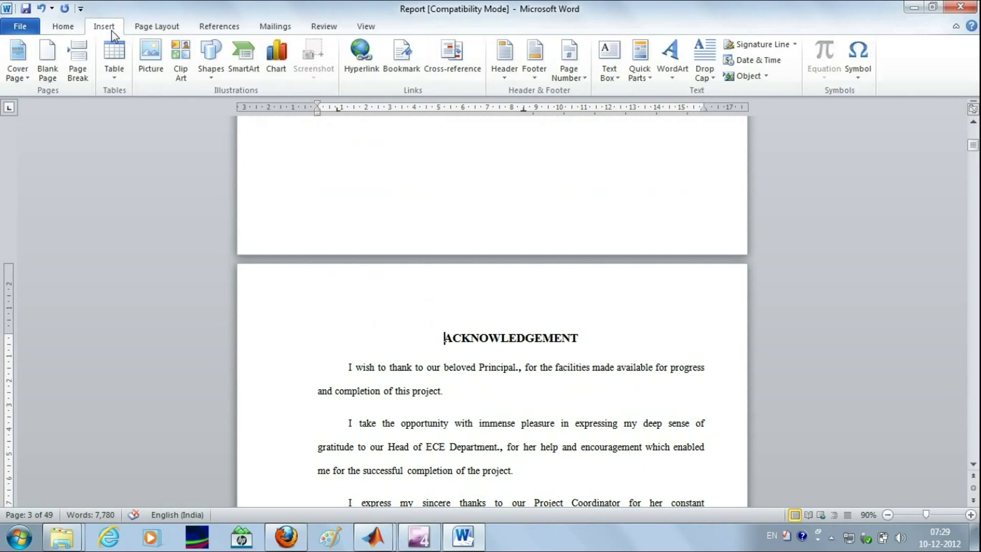
click(578, 82)
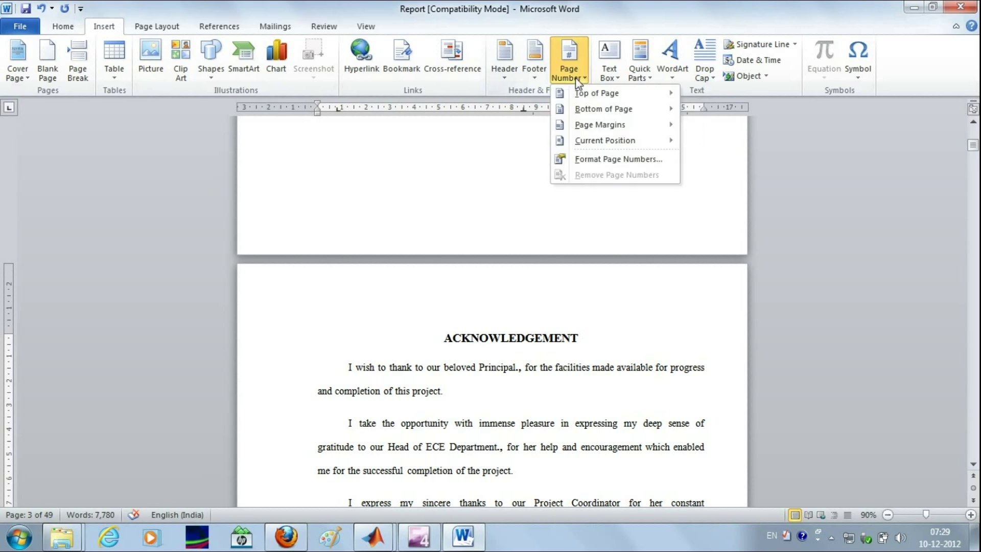
click(585, 163)
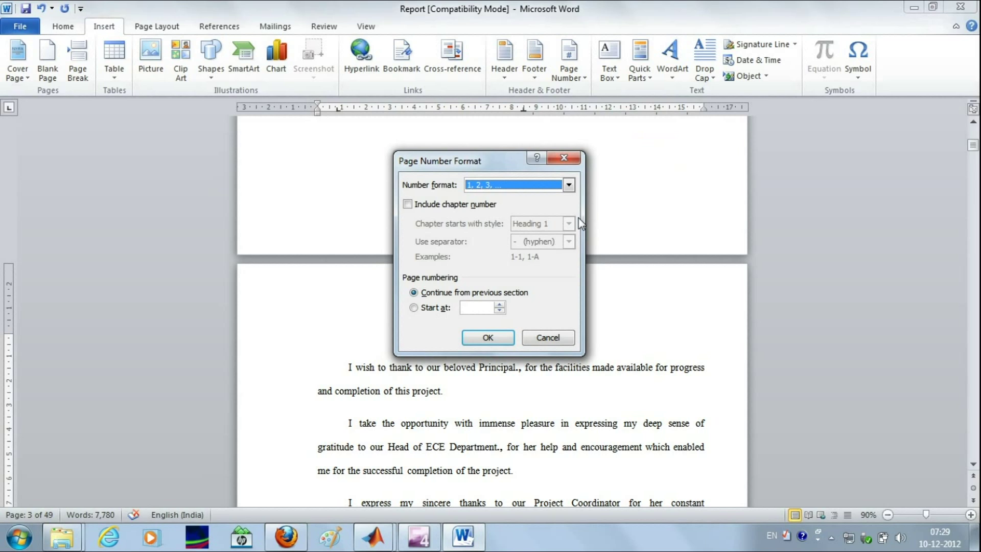
click(506, 192)
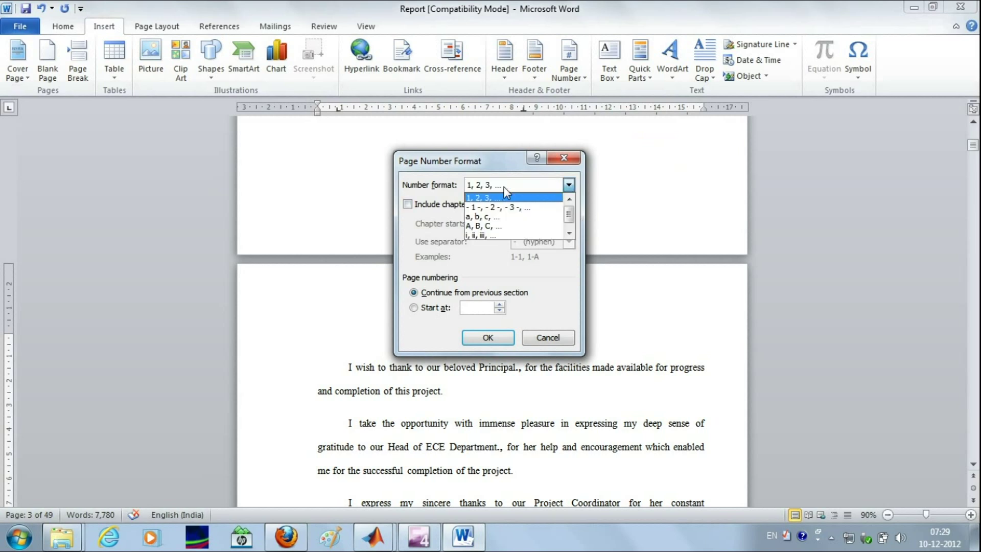
click(499, 236)
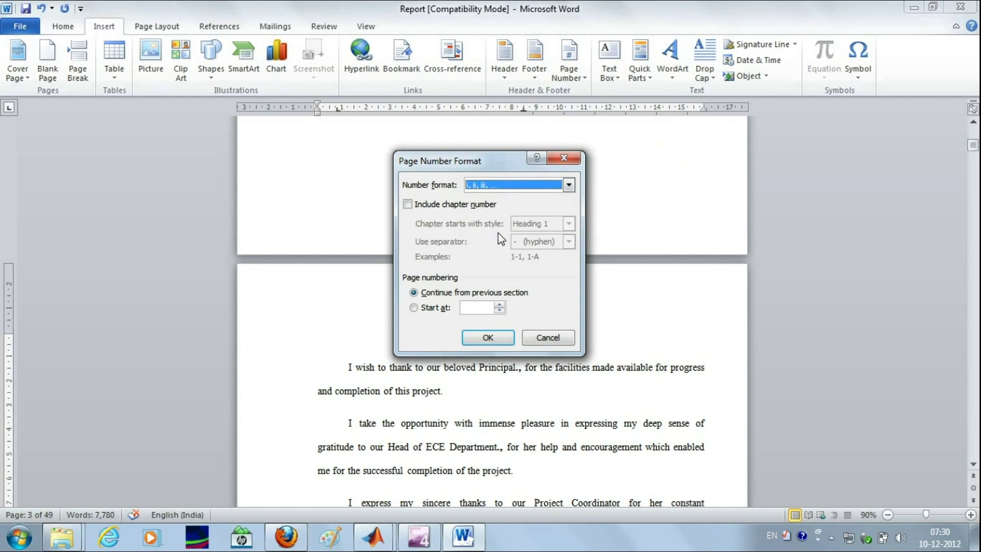
click(430, 308)
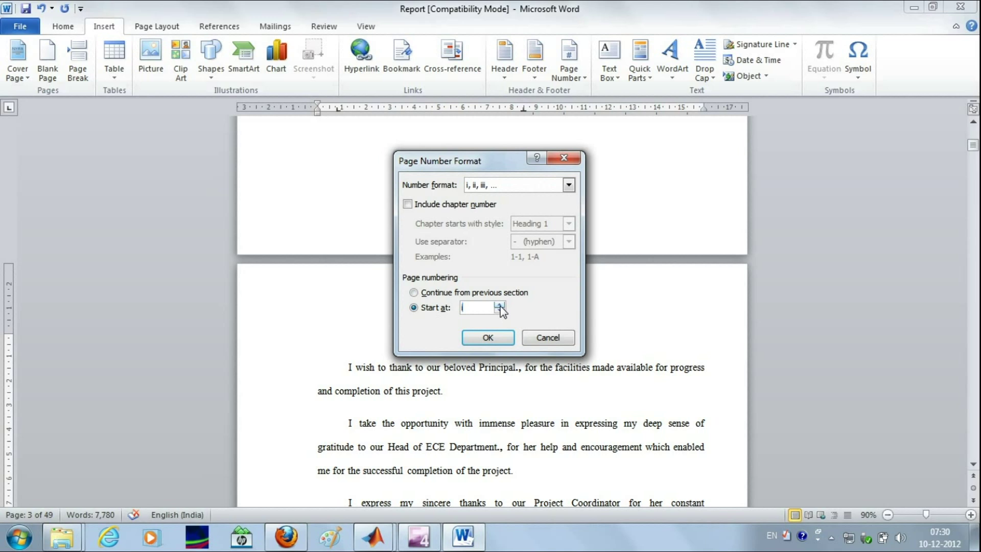
click(504, 339)
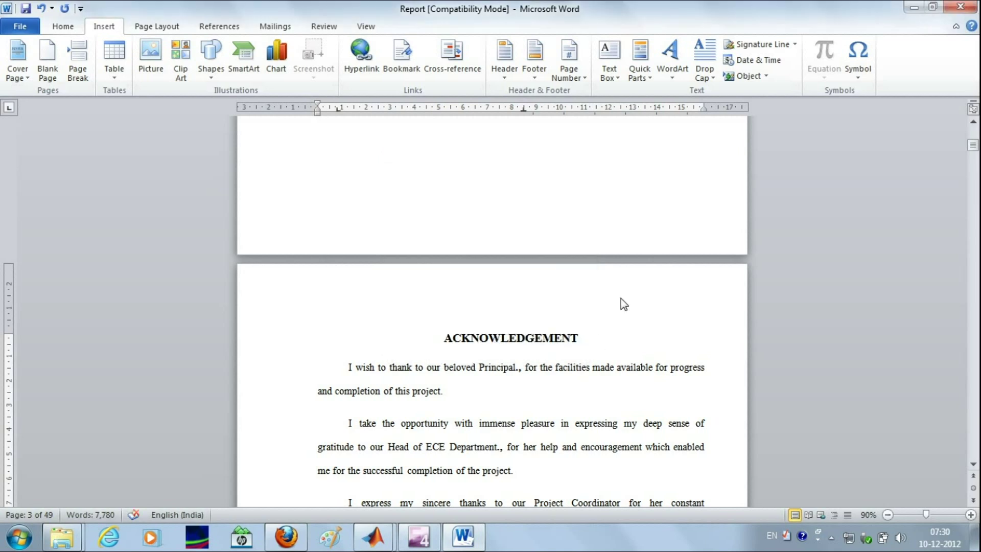
Step: Insert a Plain Number 3 page number at the top of the acknowledgement section's pages
click(577, 81)
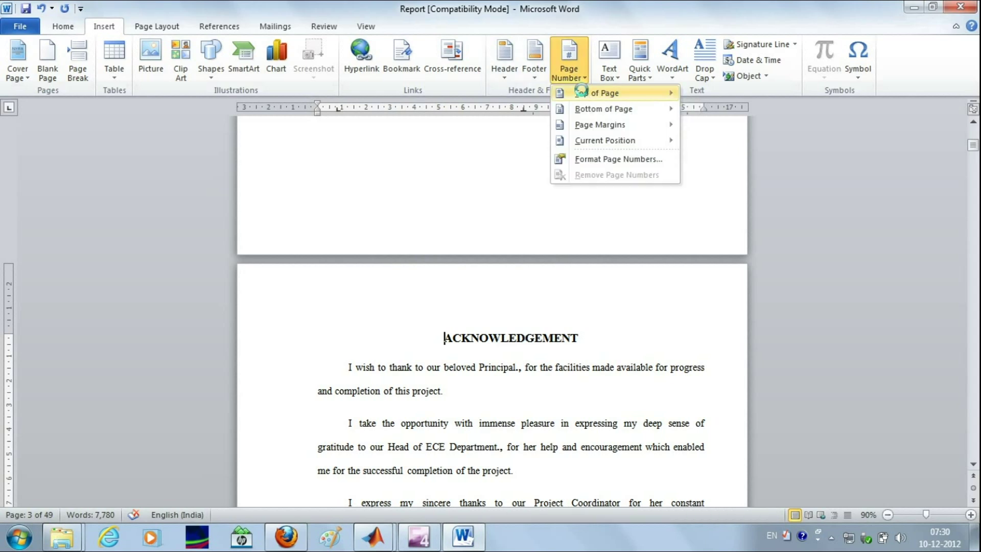
mouse_move(582, 92)
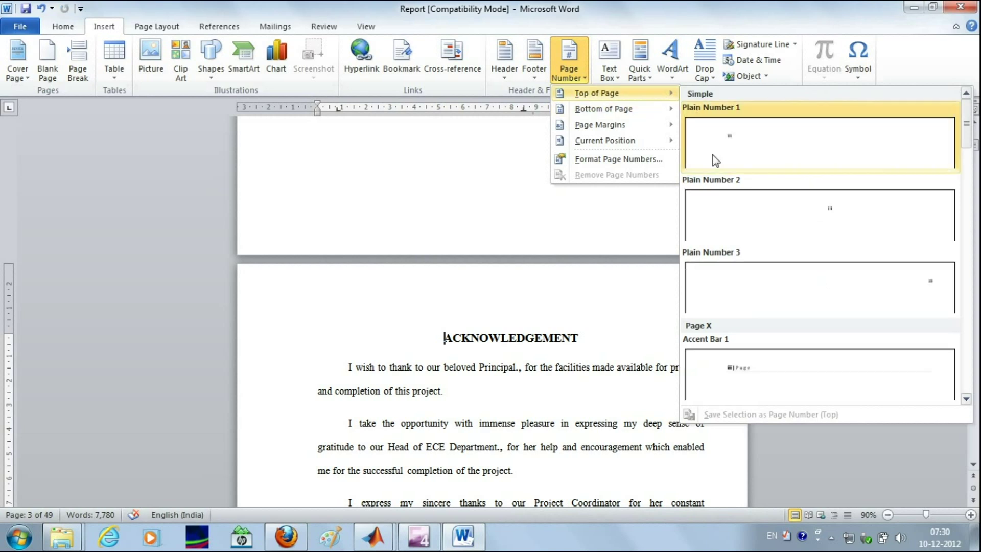
click(722, 276)
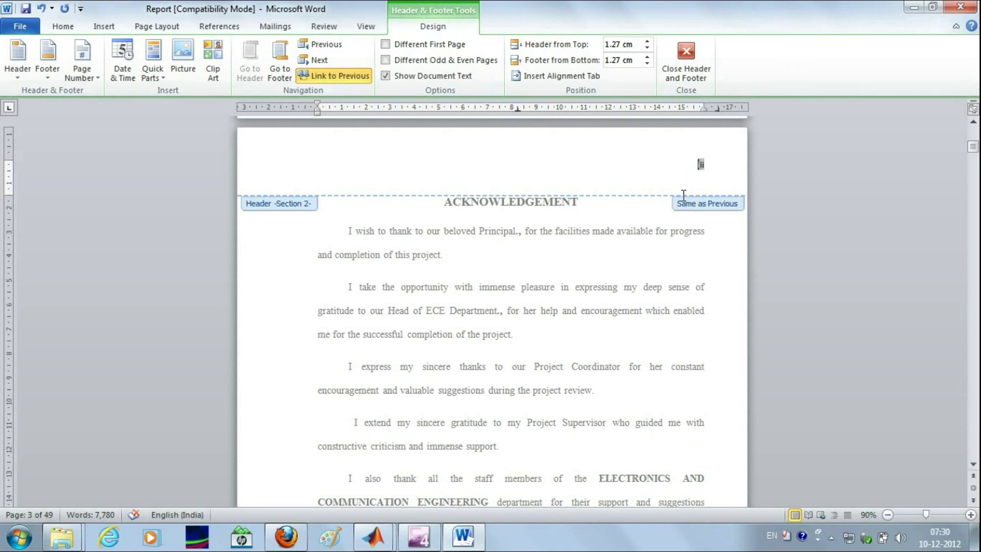
Step: Check the page numbers on the title and certificate pages and unlink the section 2 header from the previous section
scroll(533, 186, up, 6)
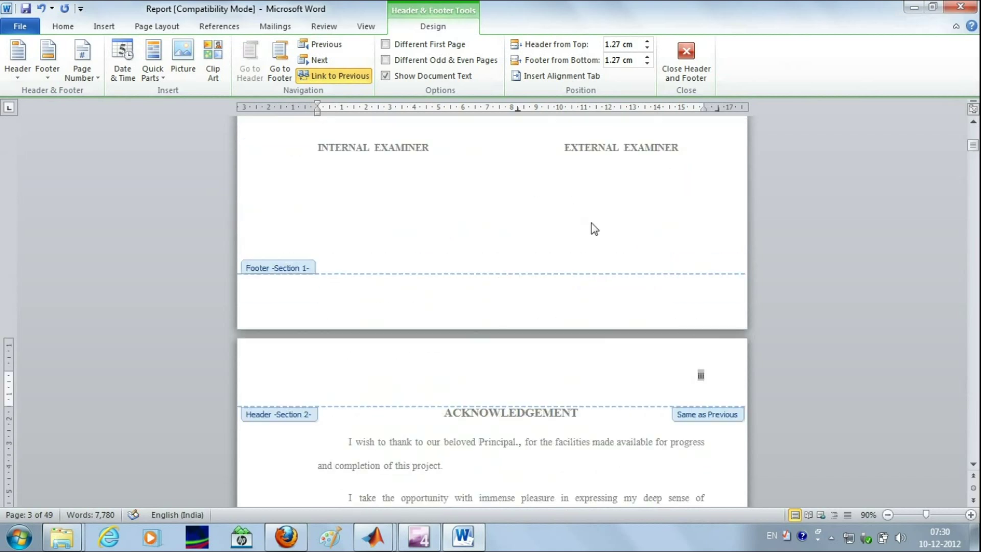
scroll(594, 227, up, 6)
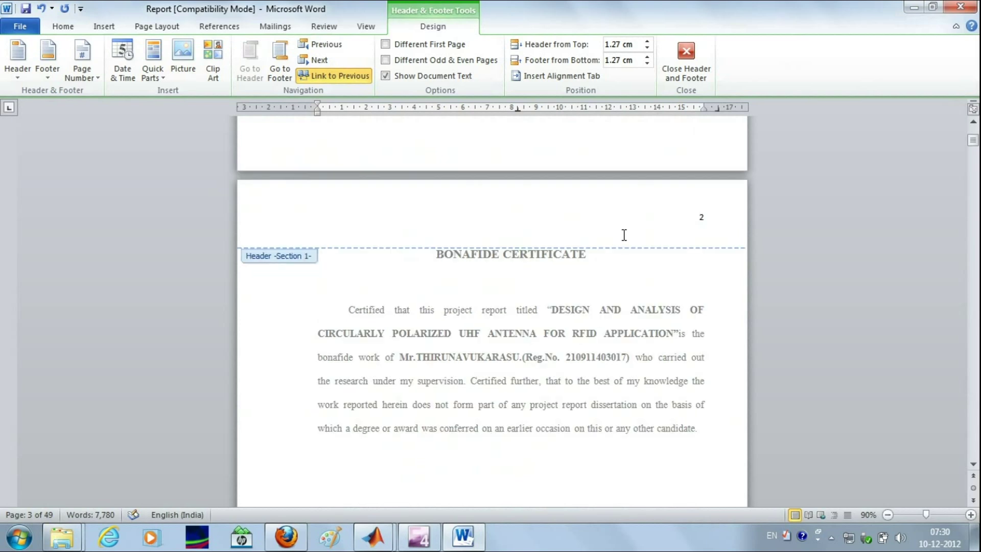
scroll(694, 241, up, 10)
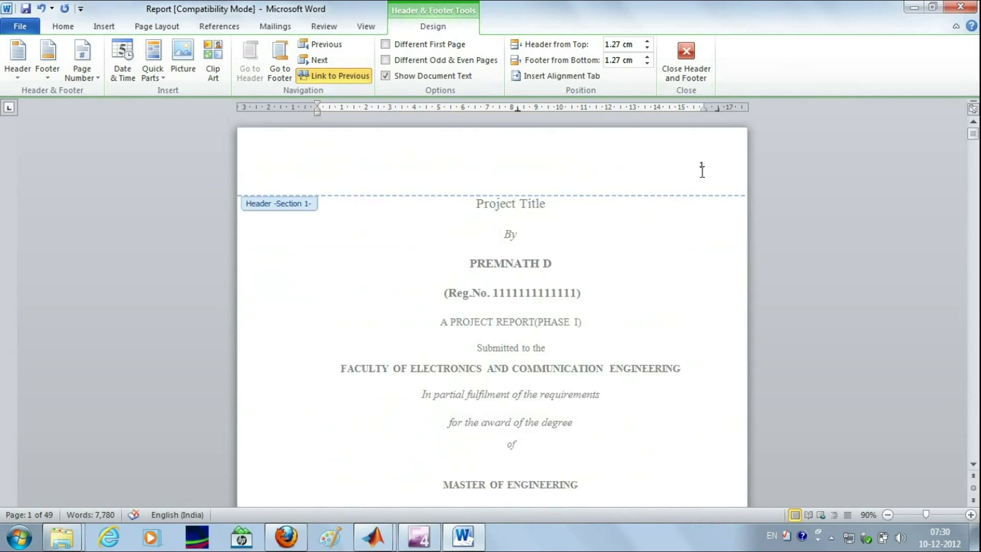
scroll(703, 261, down, 1)
scroll(703, 262, up, 1)
click(339, 78)
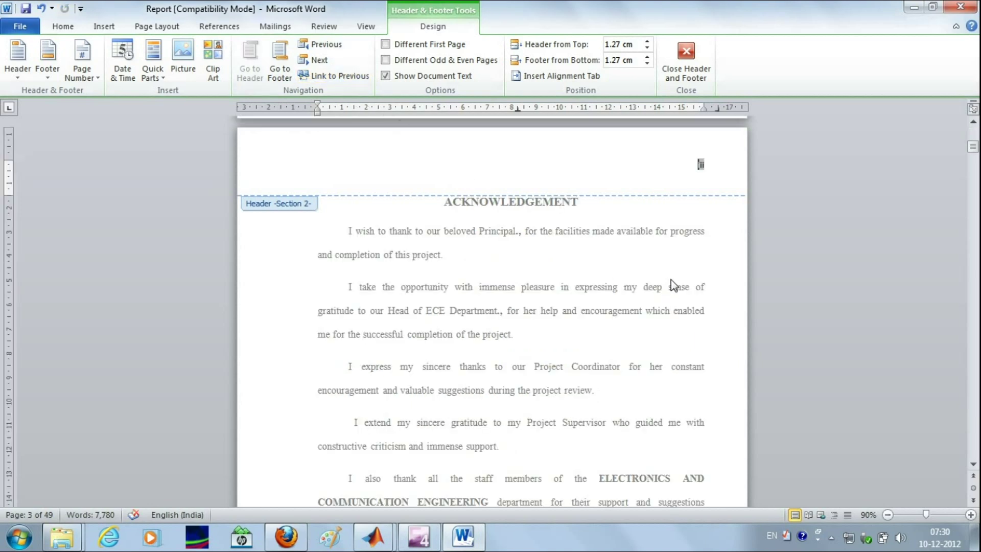
Step: Delete the page number from the section 1 header on the certificate page
scroll(669, 289, up, 8)
scroll(678, 284, up, 10)
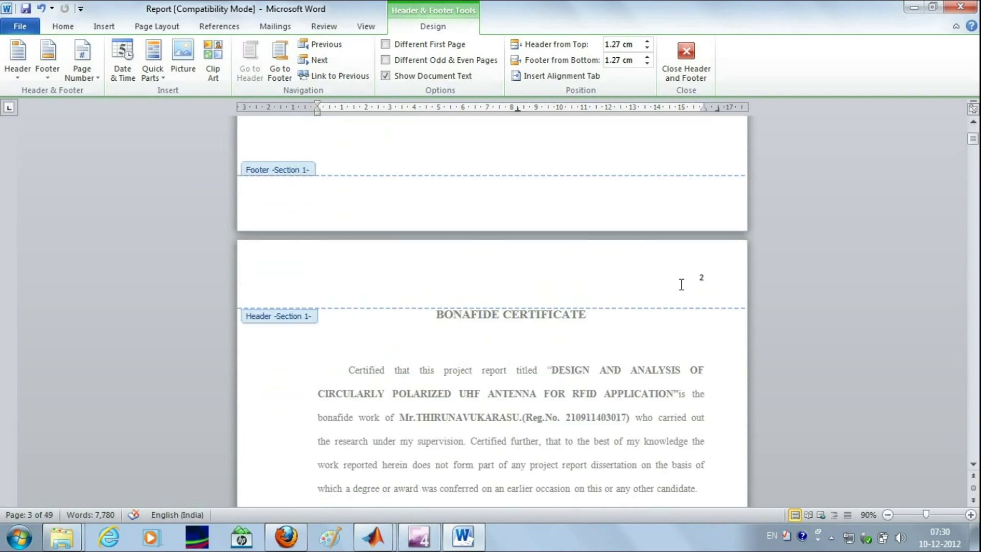
click(705, 280)
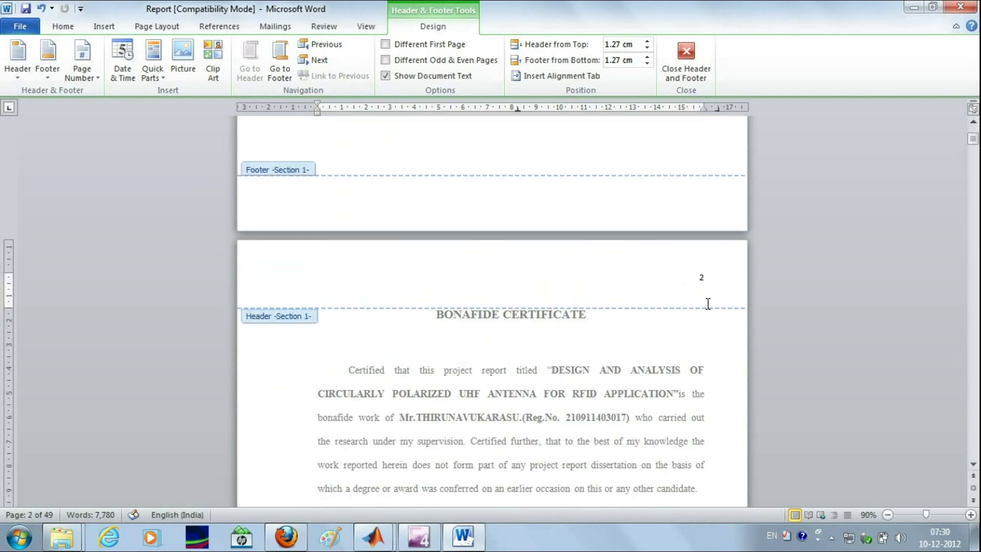
key(Delete)
Step: Check the page numbers in the headers from the title page to the first pages of Chapter 1, and leave header editing
scroll(706, 305, up, 15)
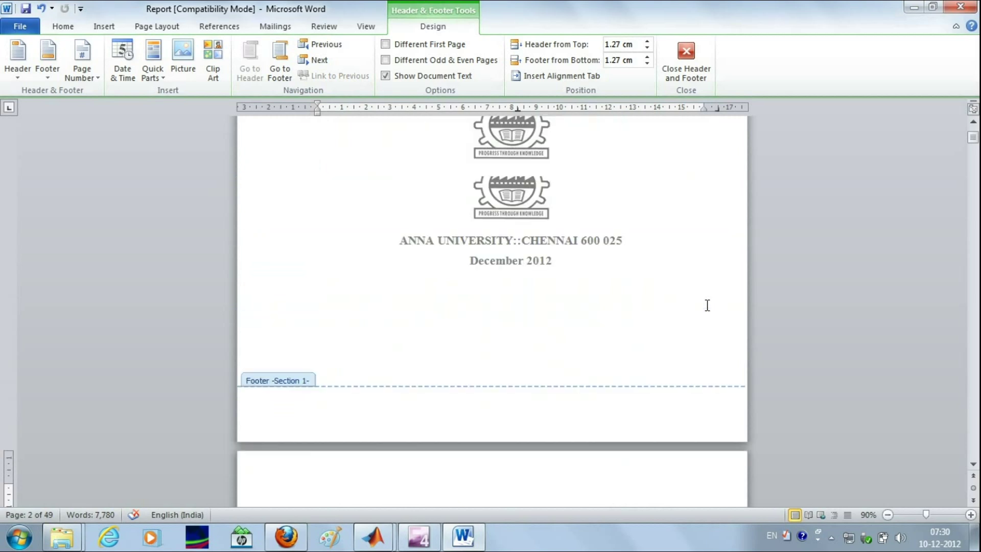
scroll(720, 282, down, 20)
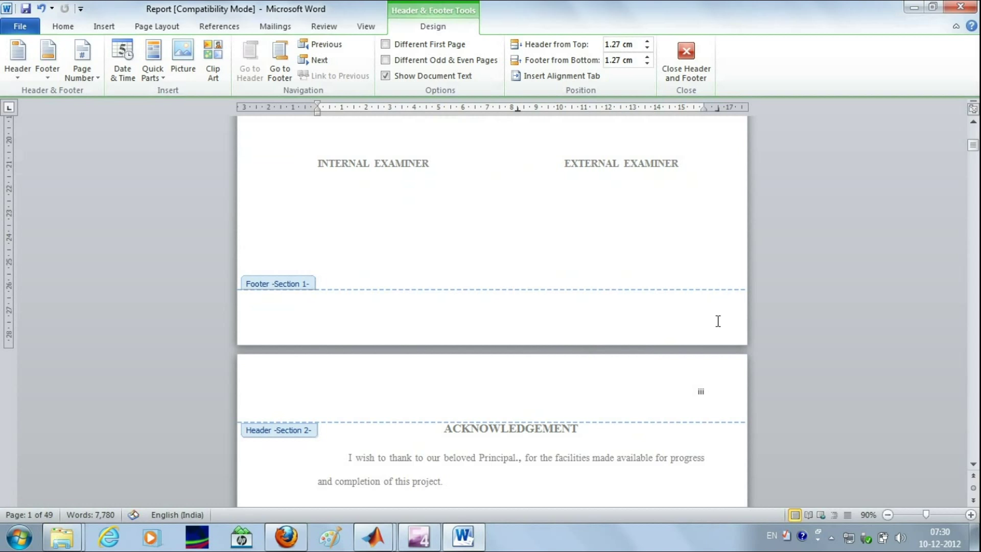
scroll(716, 320, down, 3)
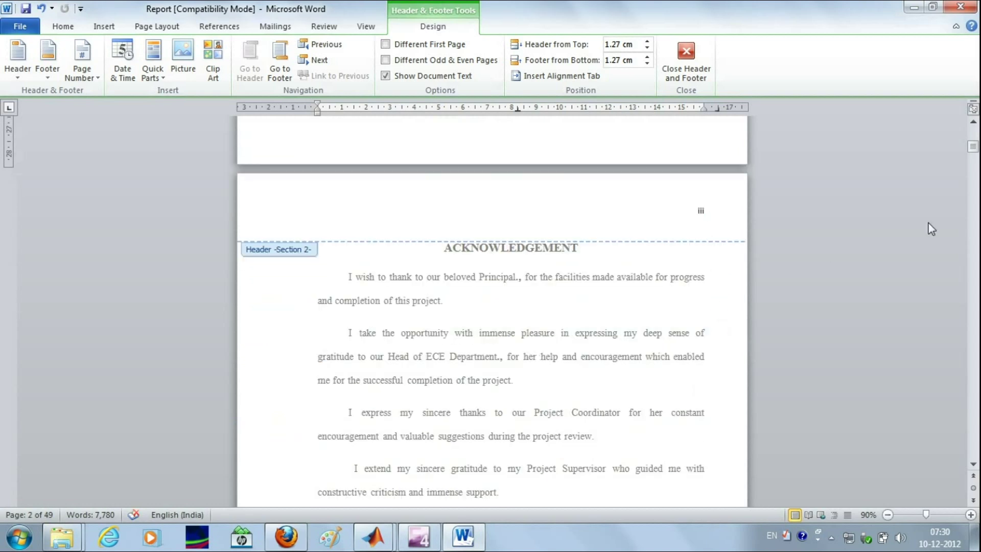
drag(971, 160, 976, 215)
scroll(870, 216, up, 9)
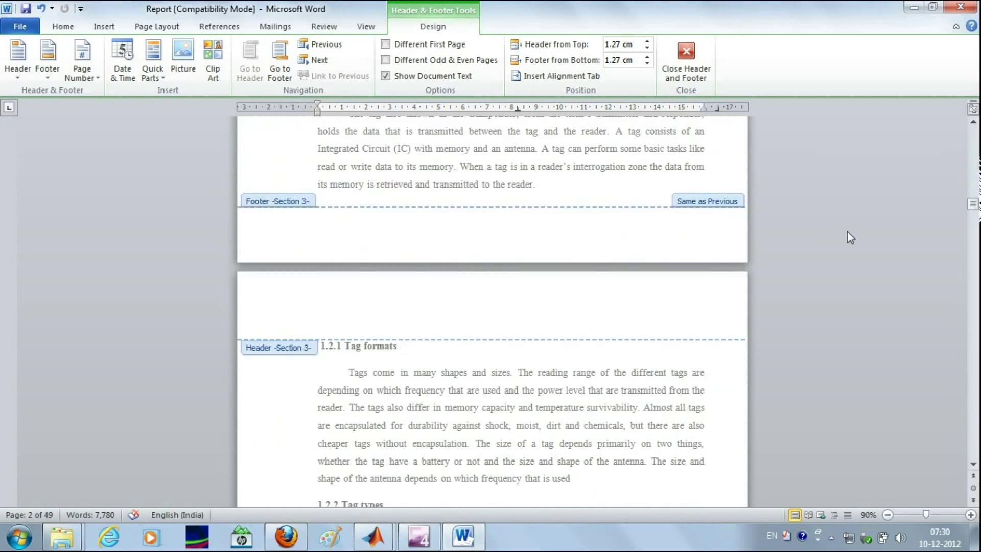
scroll(850, 225, down, 1)
scroll(849, 223, up, 10)
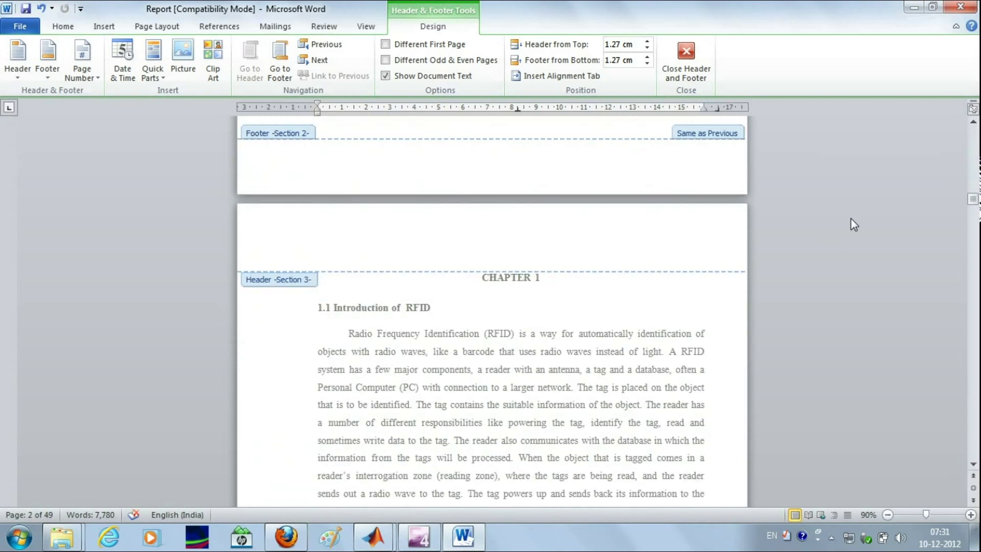
scroll(849, 220, up, 10)
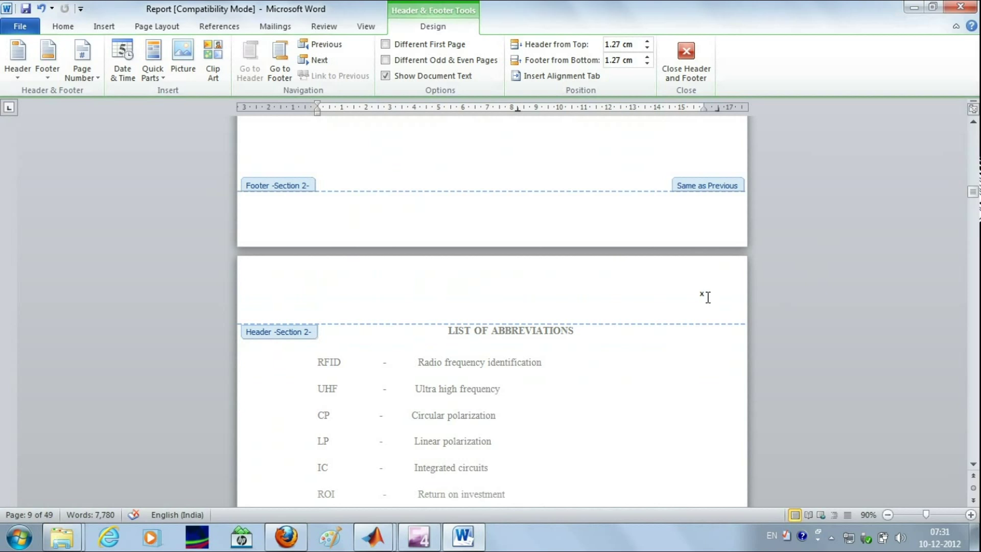
scroll(736, 284, down, 6)
scroll(736, 281, up, 7)
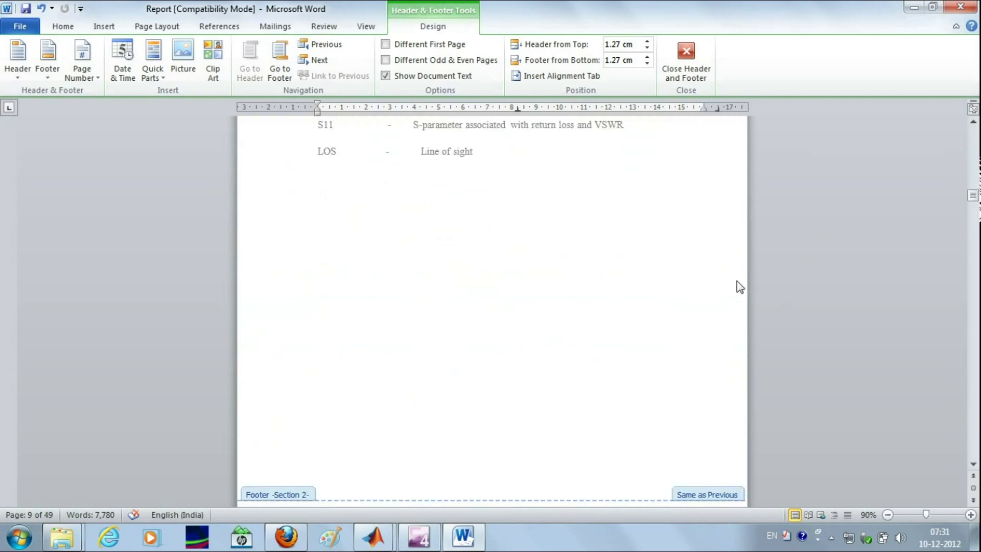
click(685, 59)
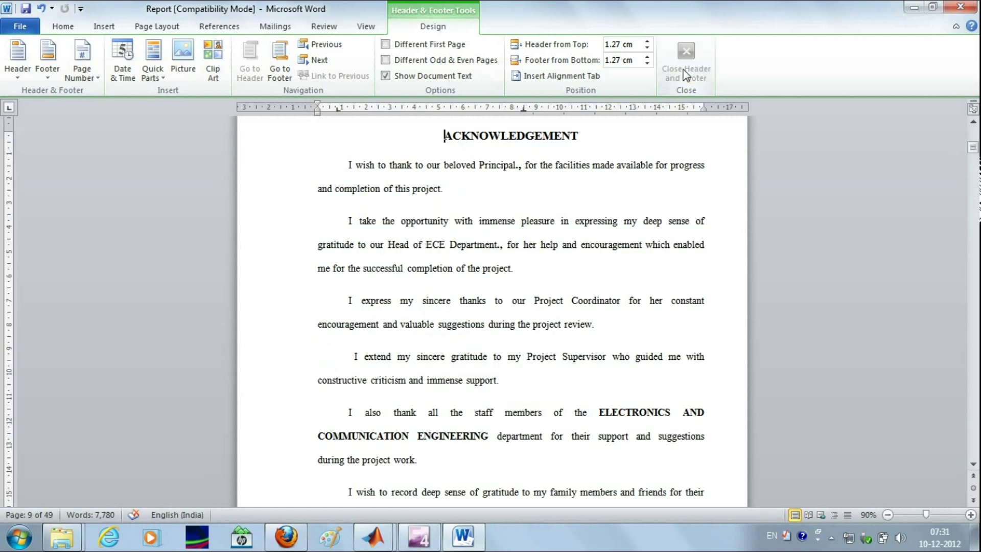
Step: Check the Roman page numbers from the acknowledgement page through the table of contents to the list of abbreviations
scroll(686, 269, up, 3)
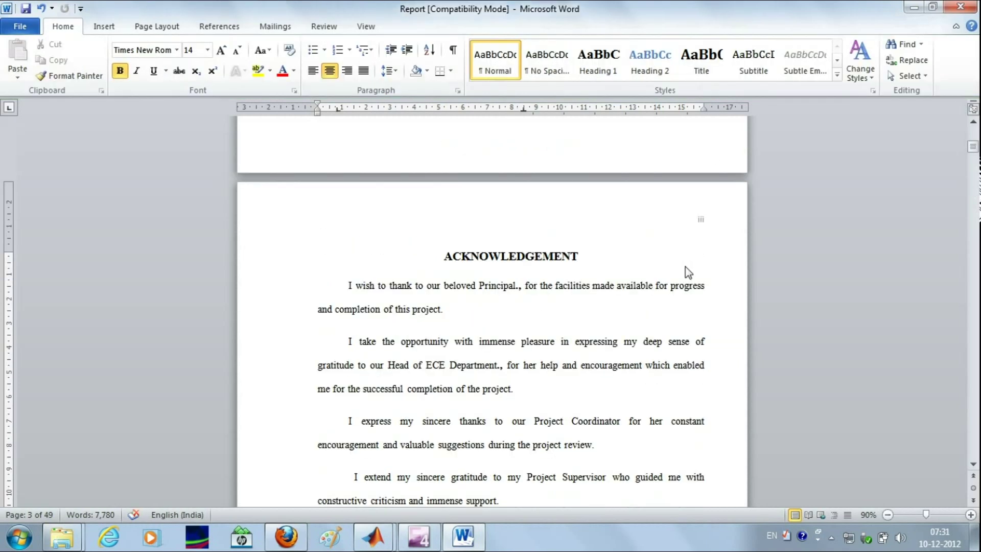
scroll(686, 269, down, 10)
scroll(686, 271, down, 15)
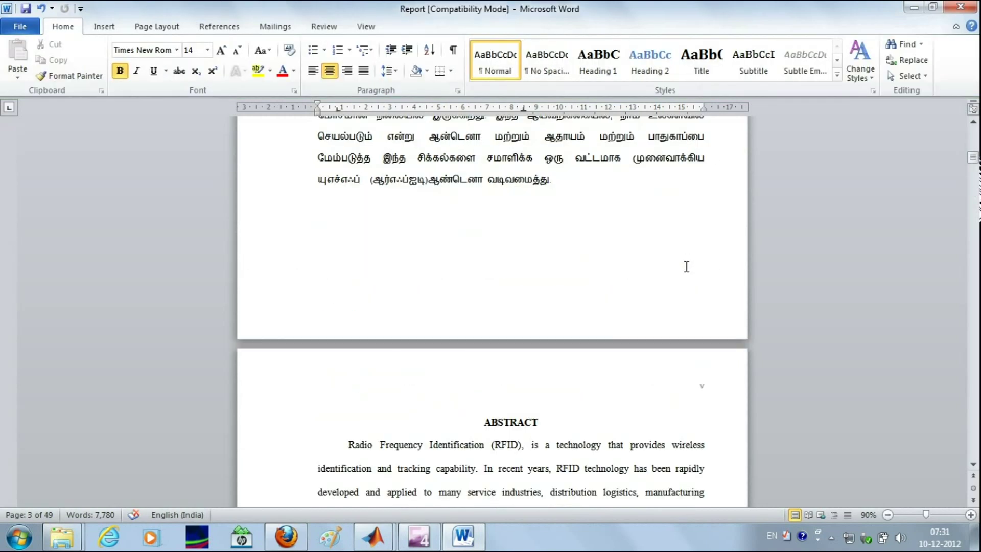
scroll(686, 267, down, 5)
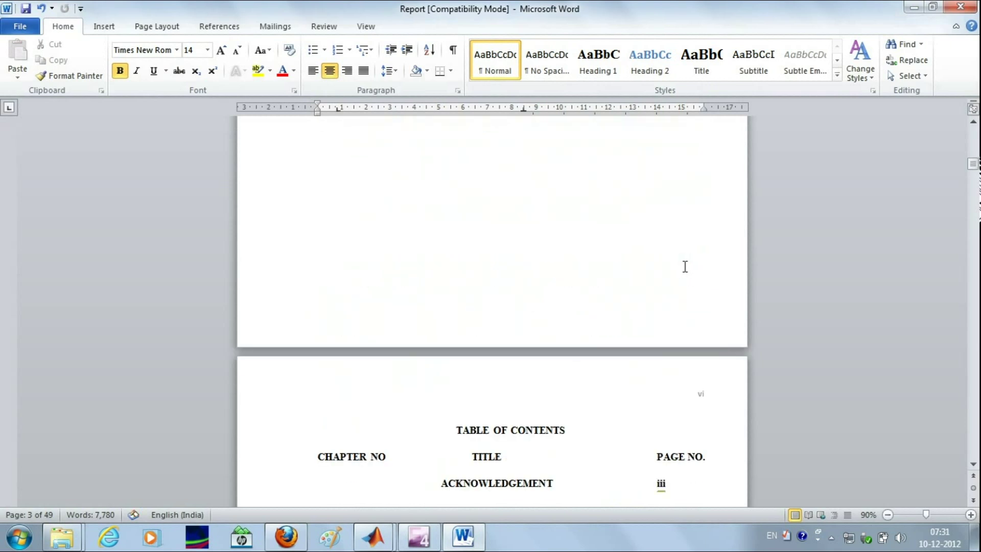
scroll(684, 266, down, 18)
scroll(703, 241, down, 20)
scroll(705, 237, down, 18)
scroll(705, 239, up, 4)
Step: Try inserting a section break that starts a new page below the list of abbreviations, and undo it
click(468, 292)
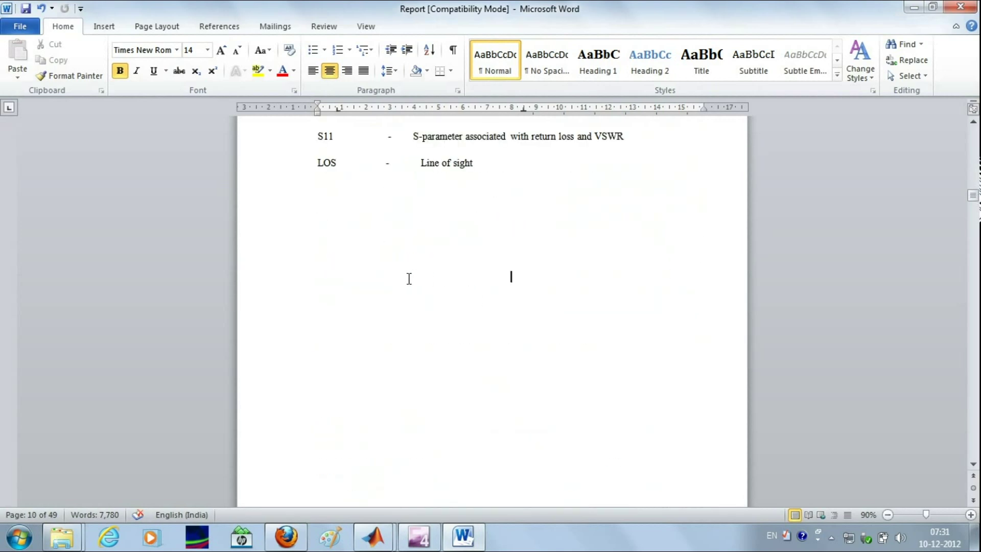
scroll(439, 306, up, 6)
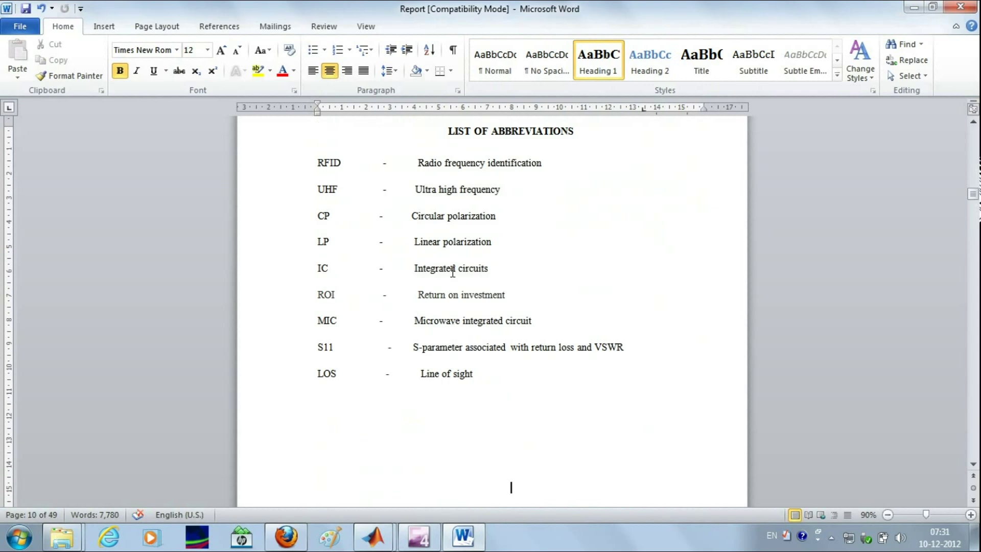
scroll(449, 267, down, 8)
key(Down)
key(Down)
key(Down)
key(Down)
key(Down)
key(Down)
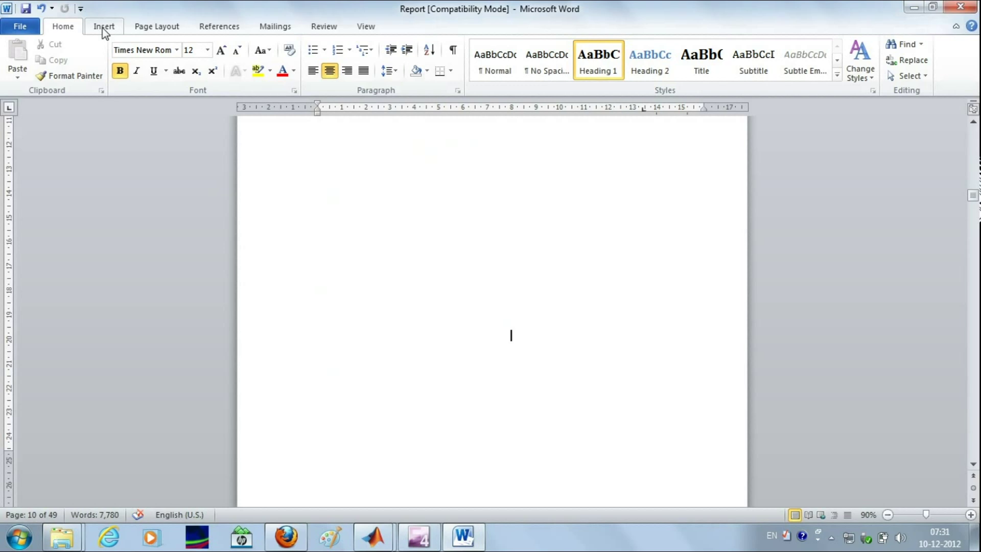
click(144, 28)
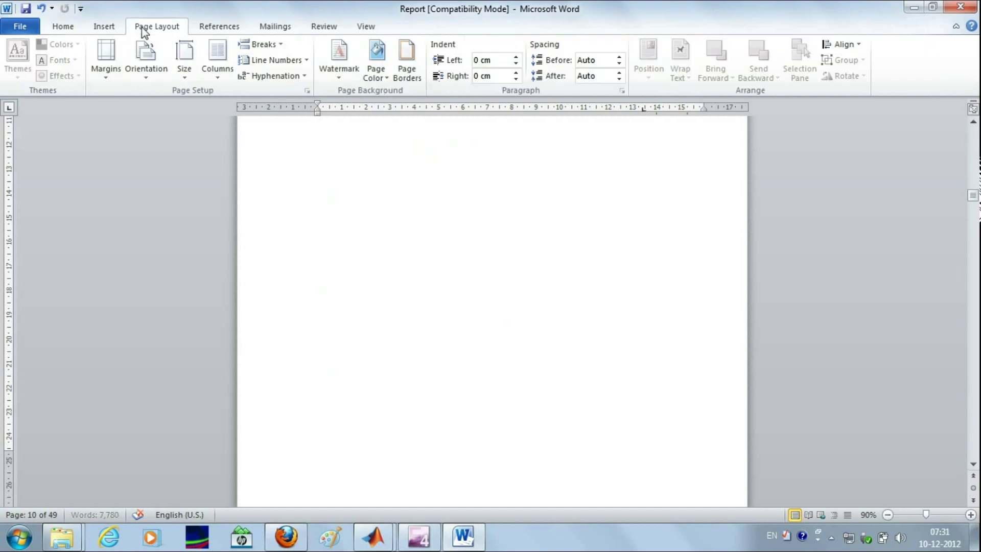
click(279, 44)
click(306, 235)
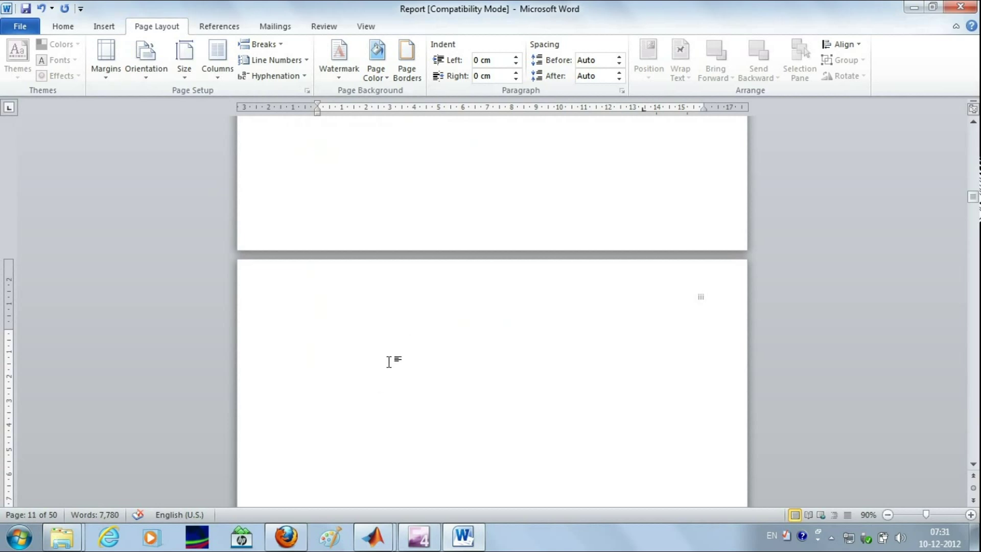
key(ctrl+z)
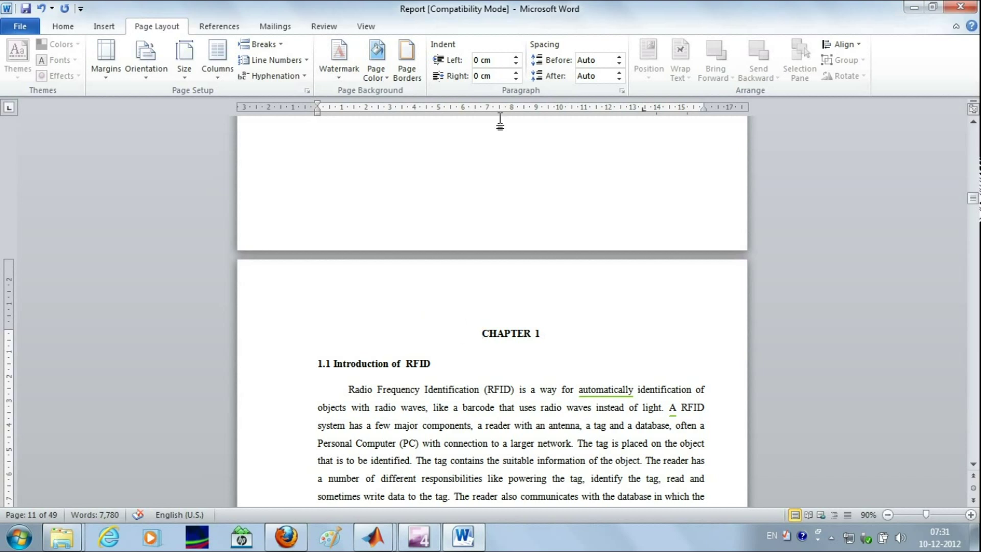
Step: Set the Chapter 1 section's page number format to 1, 2, 3, starting at 1
click(105, 27)
click(566, 69)
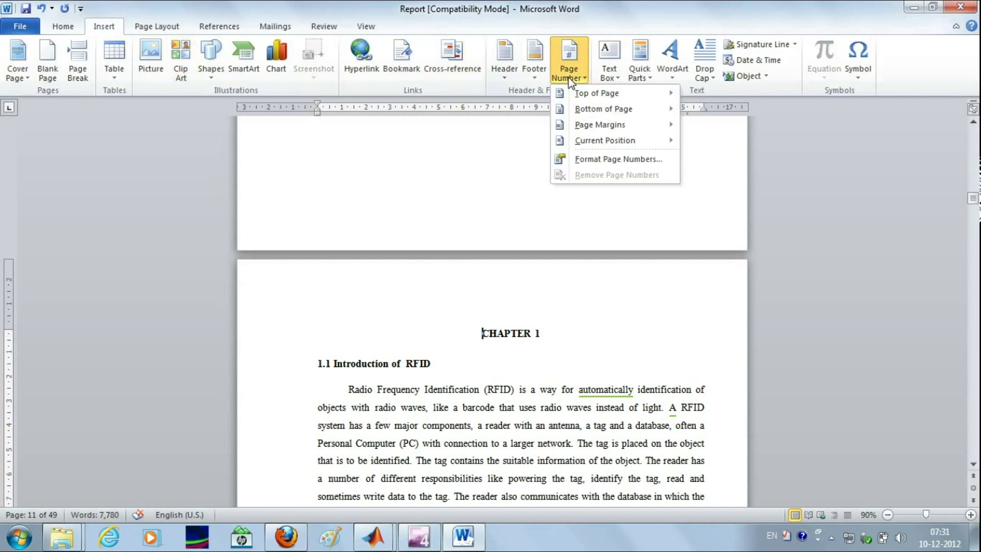
click(595, 159)
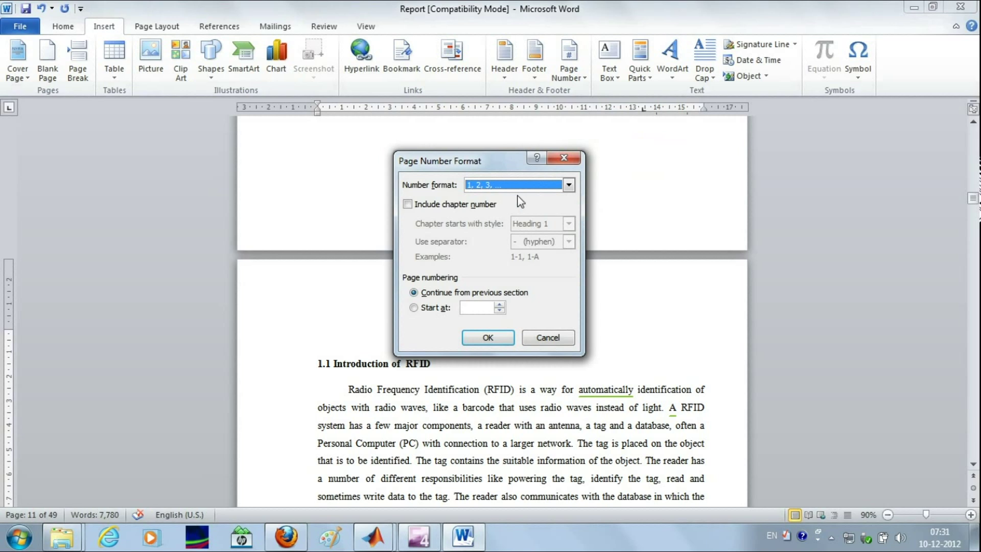
click(435, 308)
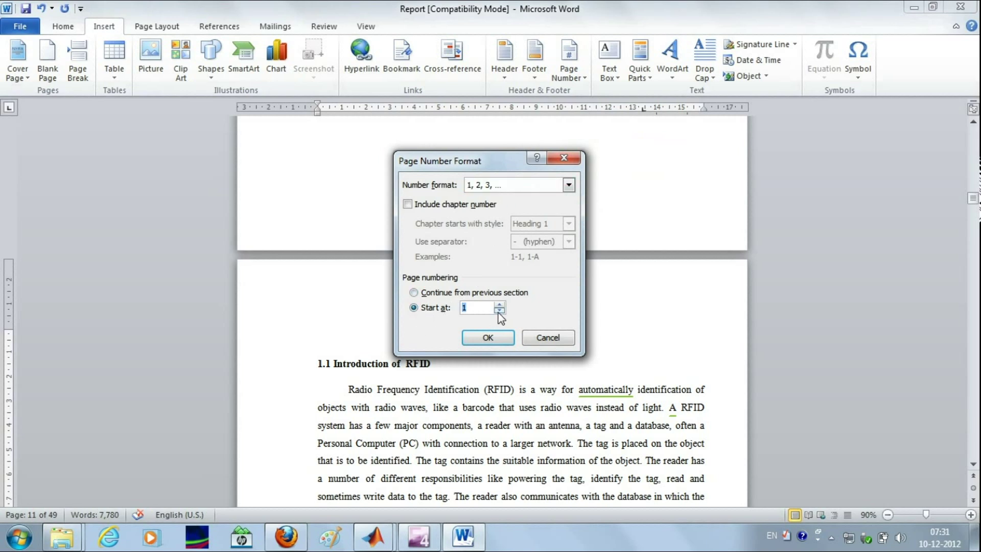
click(488, 337)
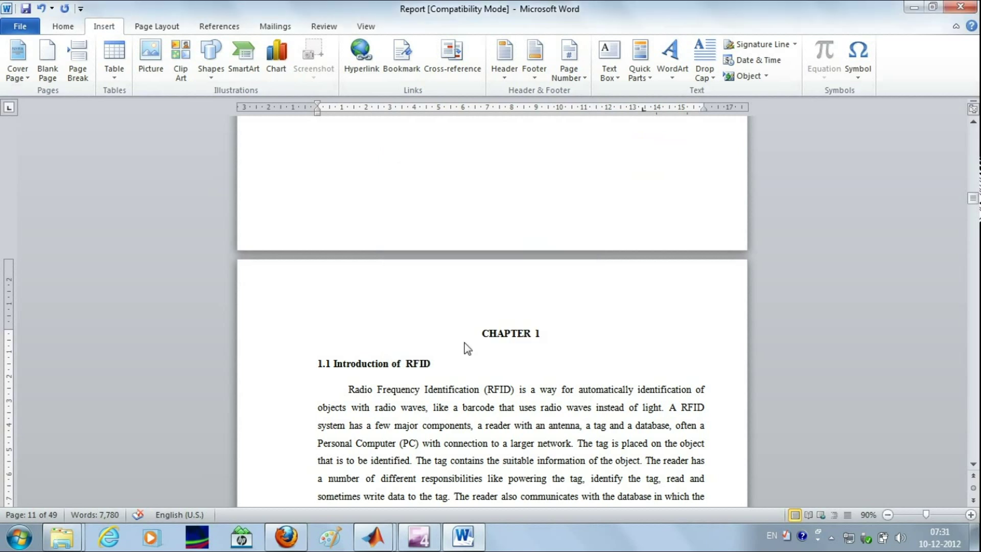
Step: Insert a Plain Number 3 page number at the top of the Chapter 1 section's pages and leave header editing
click(568, 71)
mouse_move(605, 93)
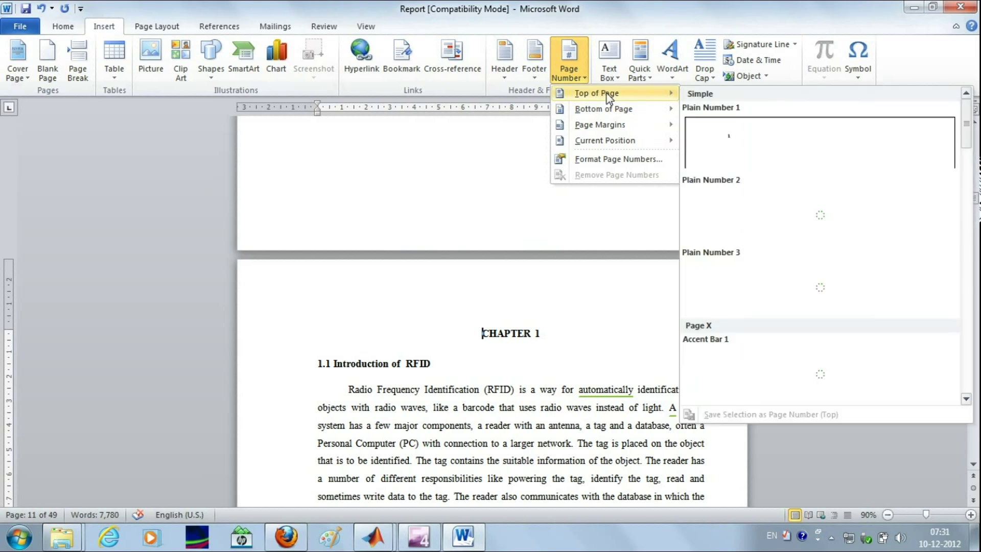
click(737, 284)
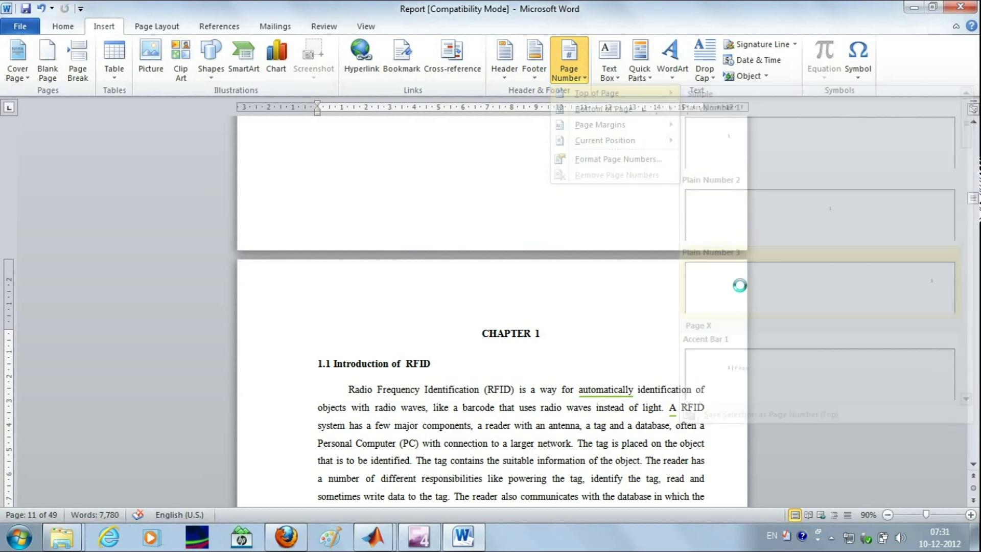
scroll(674, 276, up, 15)
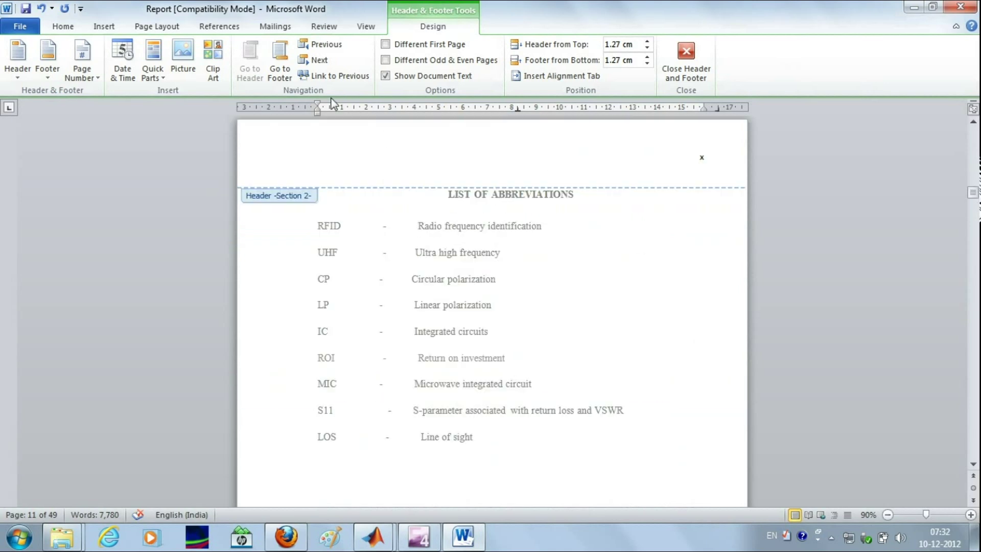
scroll(477, 201, down, 15)
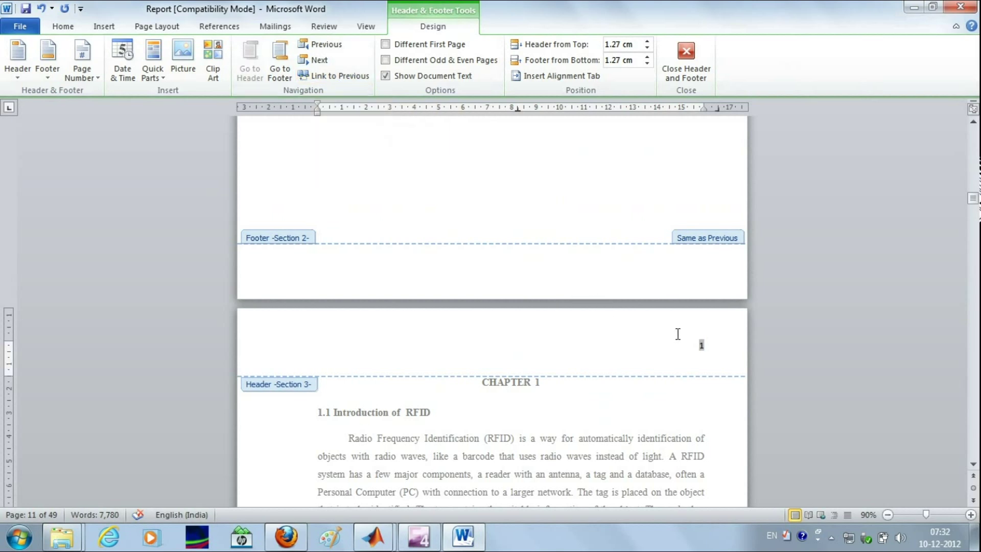
click(686, 72)
Step: Check the page numbering from Chapter 1 towards the end of the report, and return to the title page
scroll(702, 402, down, 20)
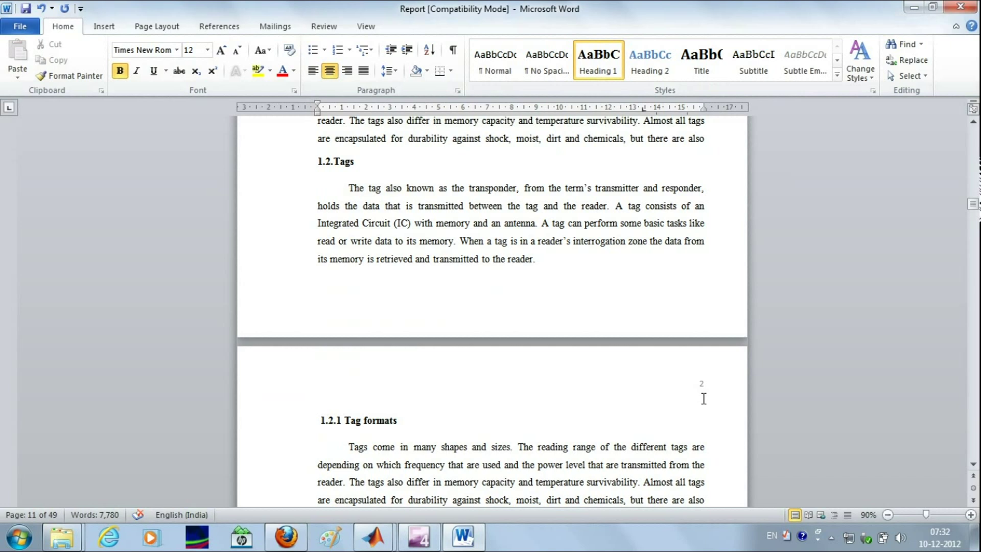
scroll(962, 274, down, 5)
drag(972, 212, 799, 352)
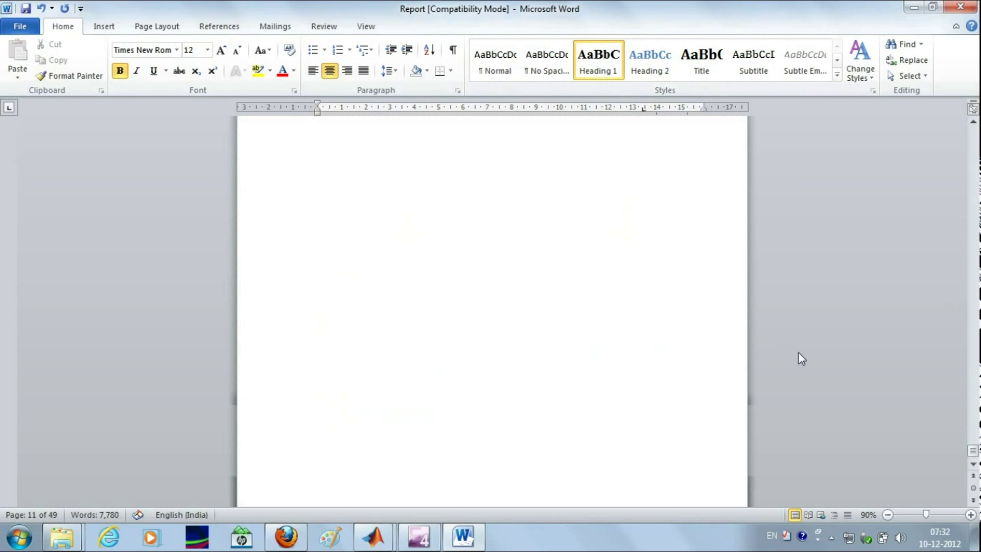
drag(972, 448, 976, 125)
scroll(657, 254, down, 5)
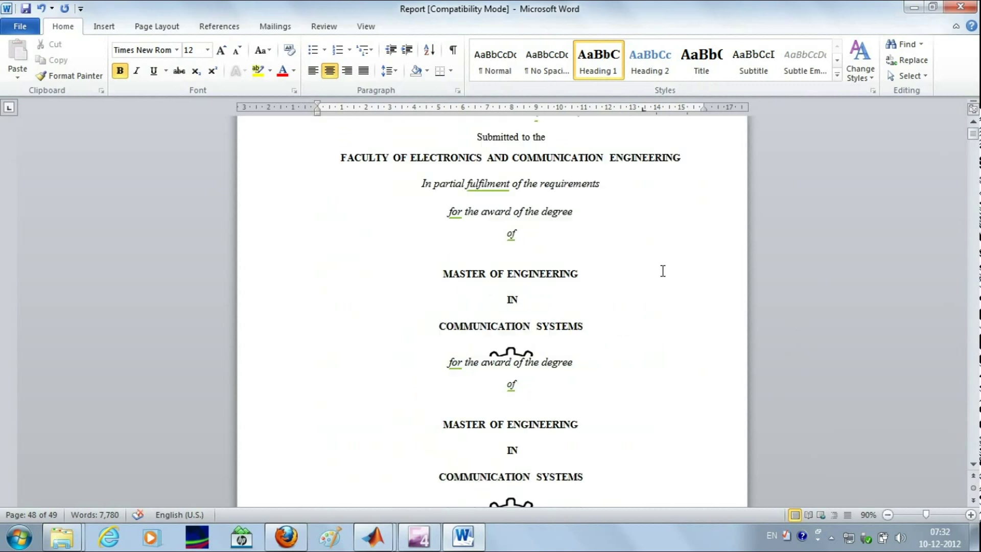
scroll(657, 273, up, 5)
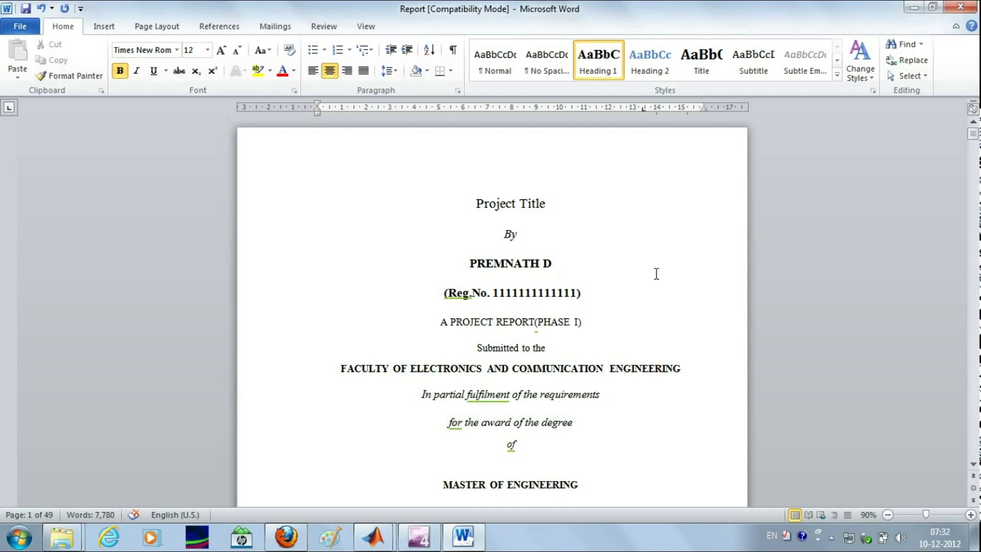
click(915, 8)
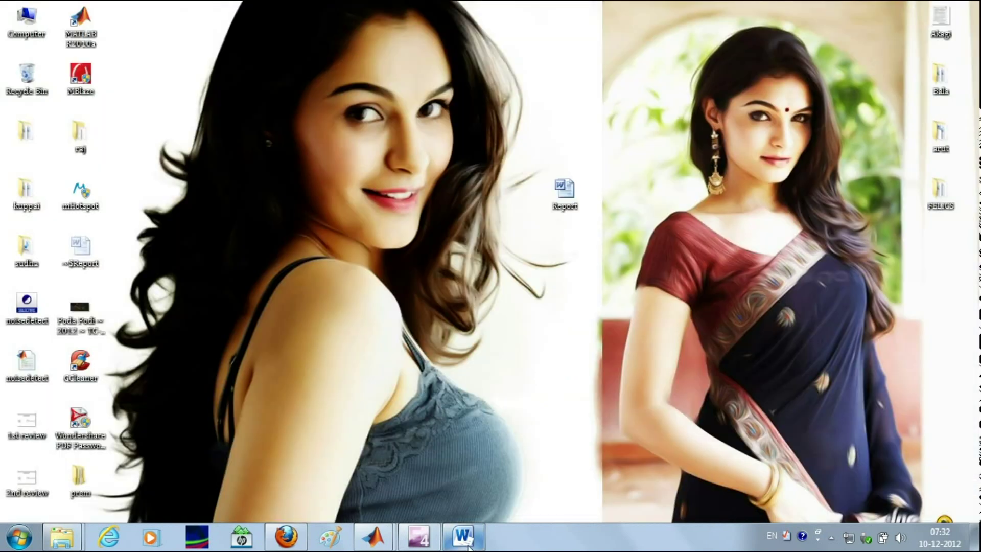
click(469, 547)
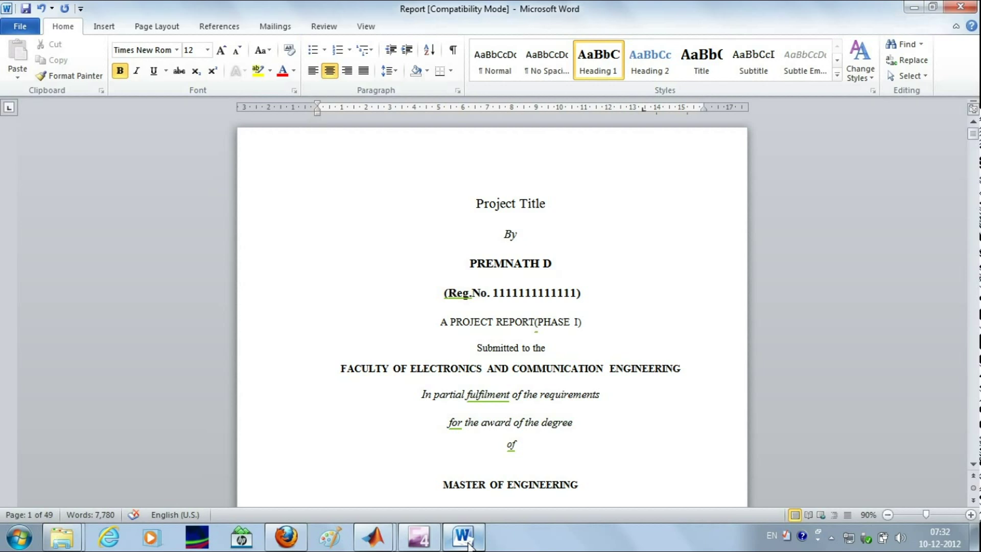
click(468, 545)
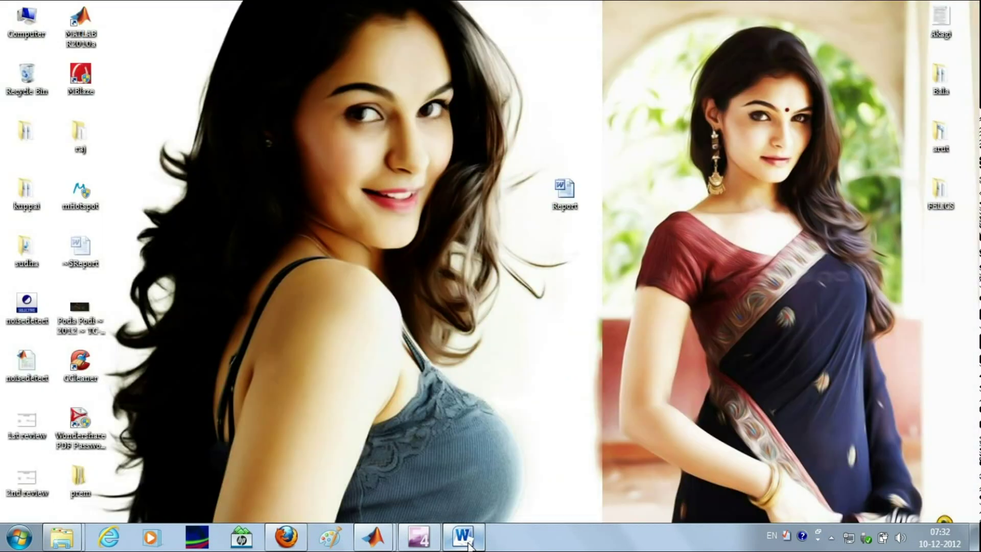